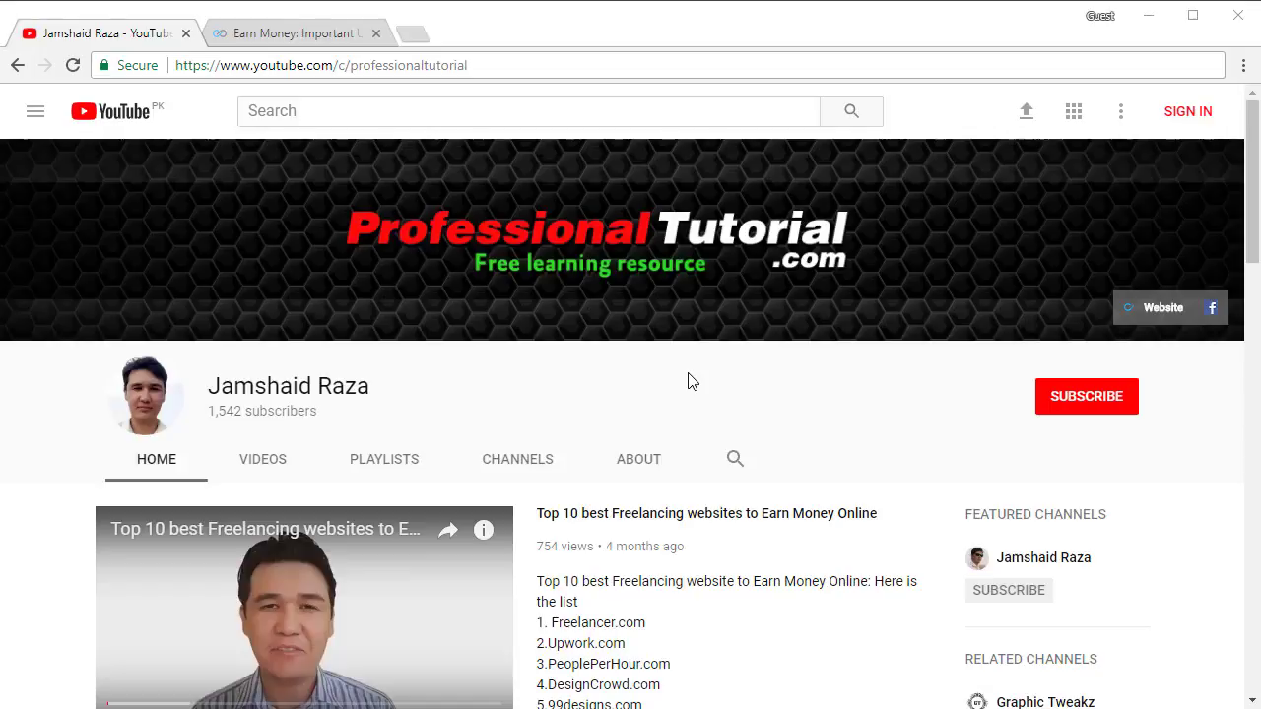
Step: Open the 'Earn Money: Important Updates' article and scroll to its 4,000 watch-hours requirement
left_click(275, 36)
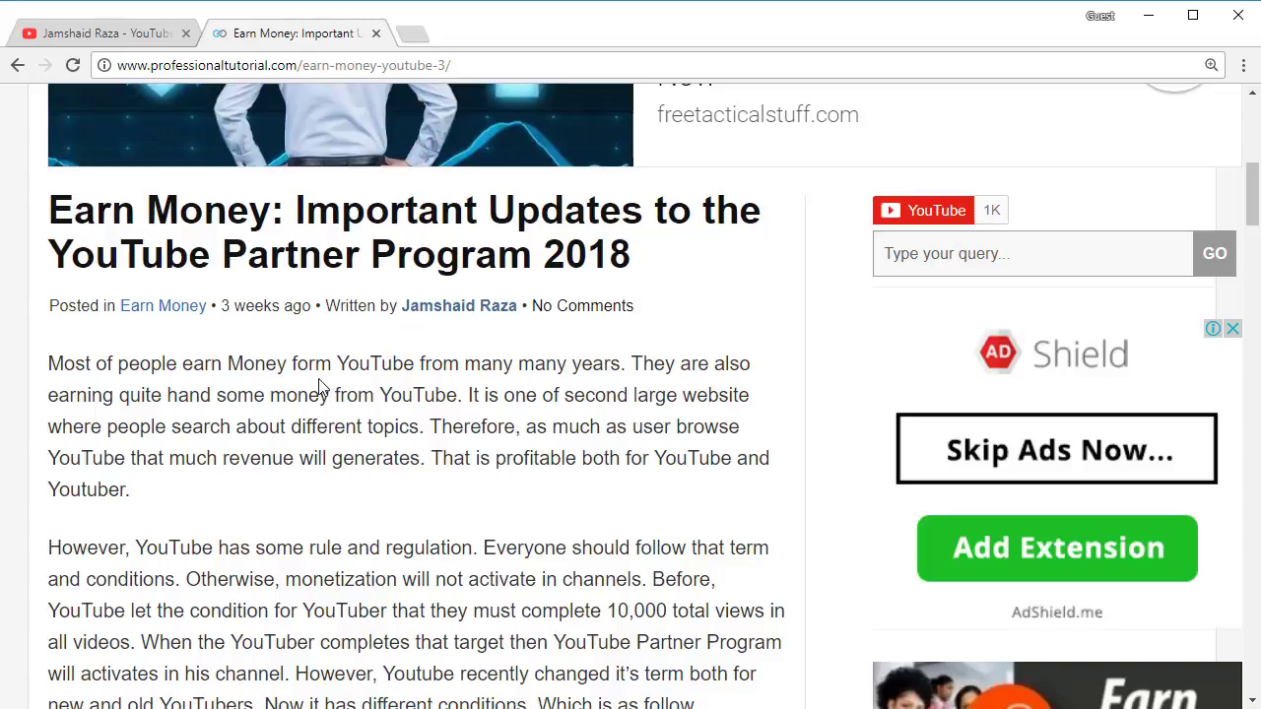
scroll(317, 382, "down", 3)
scroll(318, 384, "down", 9)
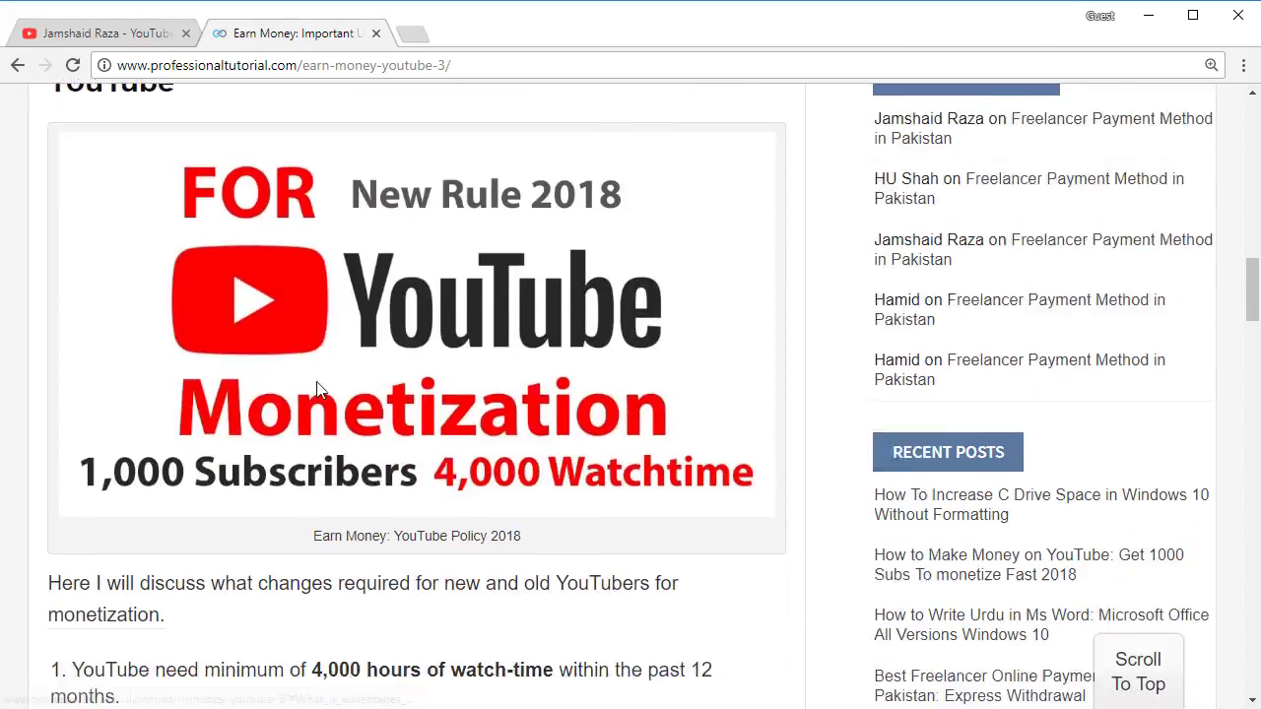
scroll(317, 386, "down", 7)
scroll(365, 273, "up", 5)
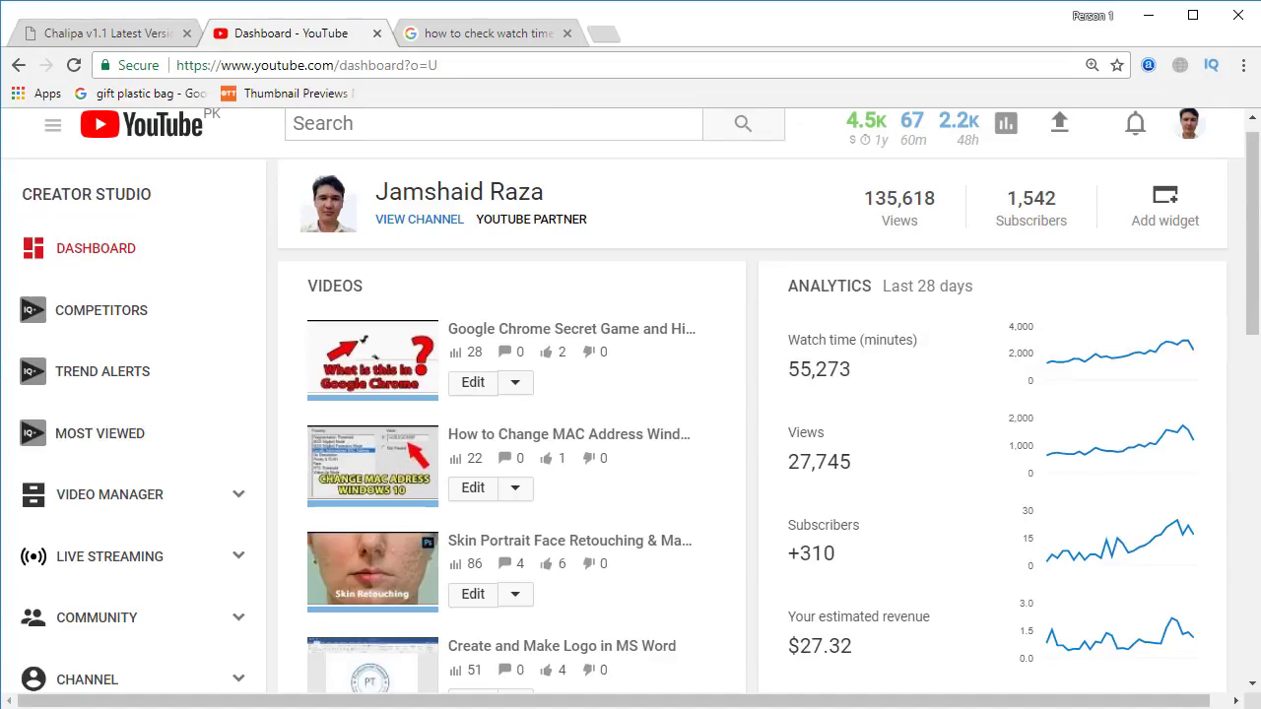
Step: Open the Watch time (minutes) report from the dashboard's Analytics card
left_click_drag(1251, 204, 1250, 226)
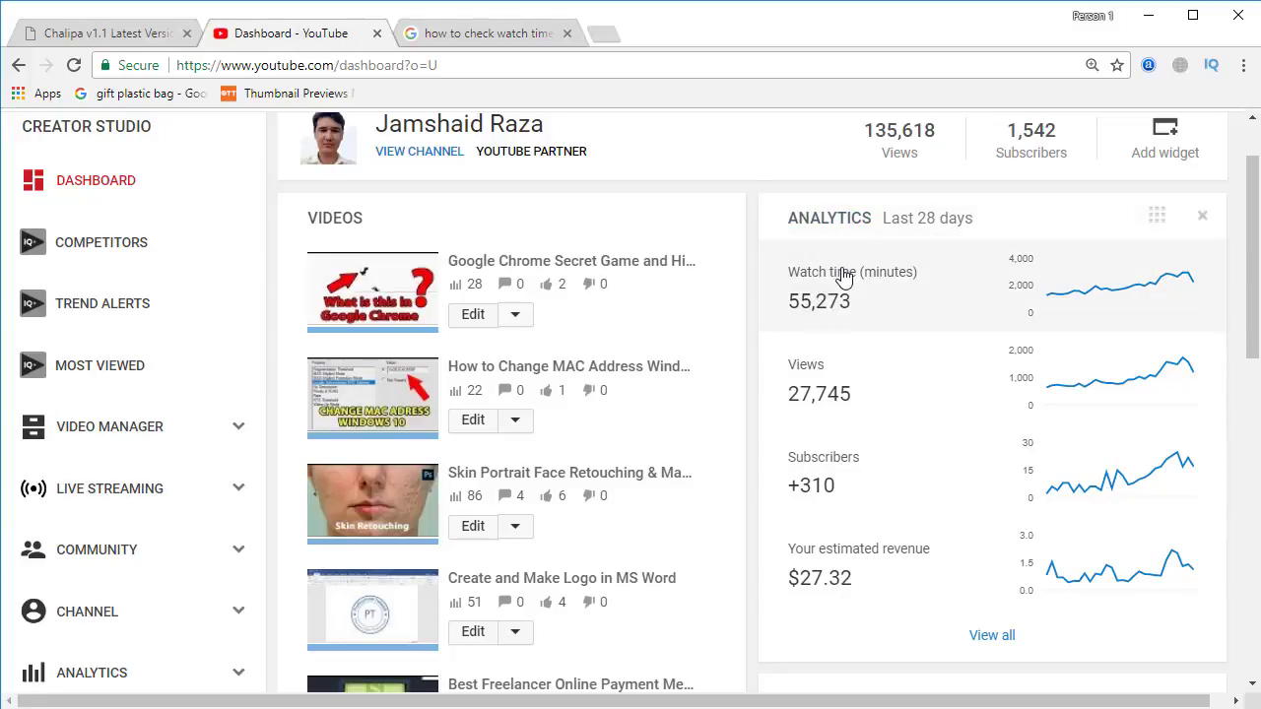
left_click(857, 298)
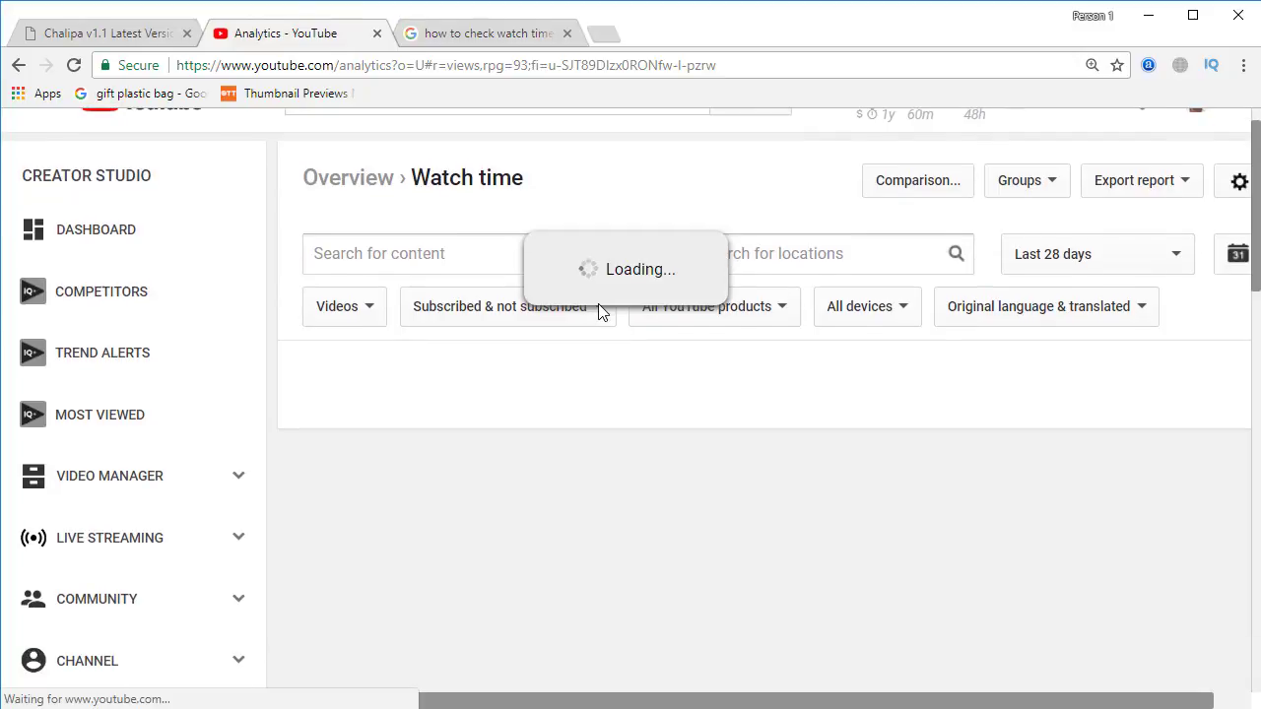
Step: Scroll through the 28-day Watch time report (55,273 minutes, 27,745 views) and back up to the date range
scroll(603, 312, "down", 1)
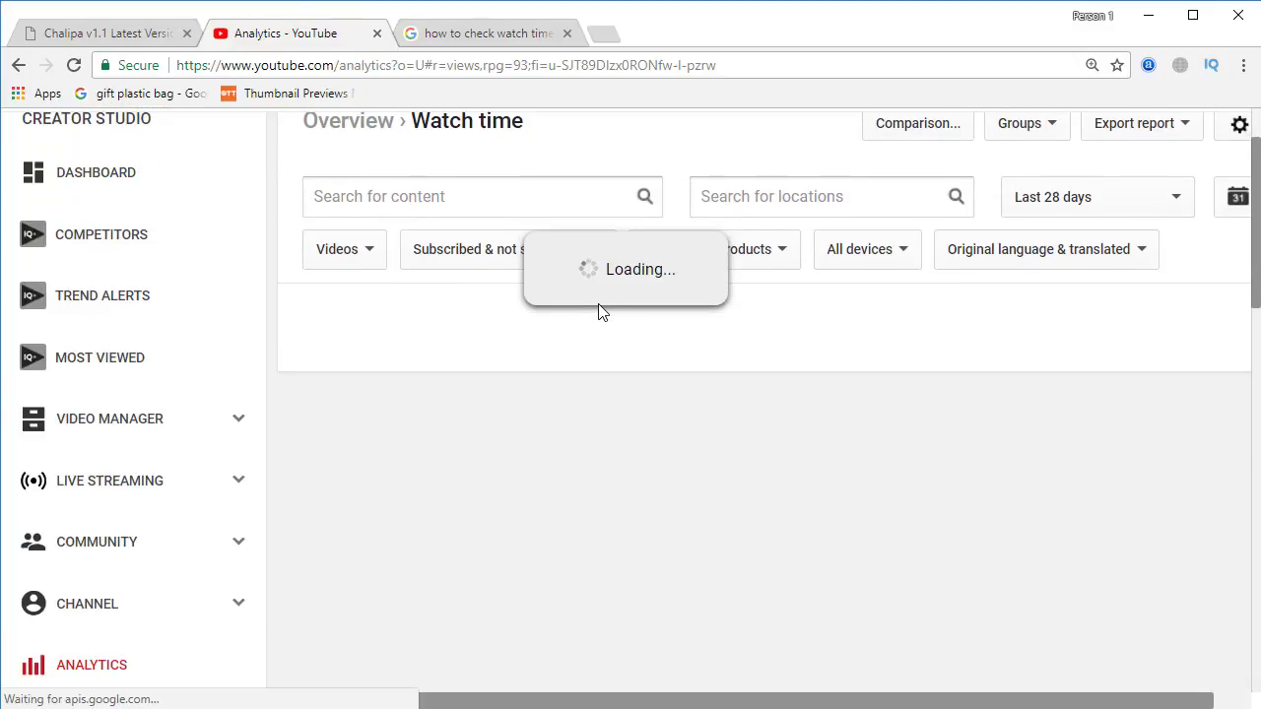
scroll(603, 311, "down", 1)
scroll(598, 313, "up", 2)
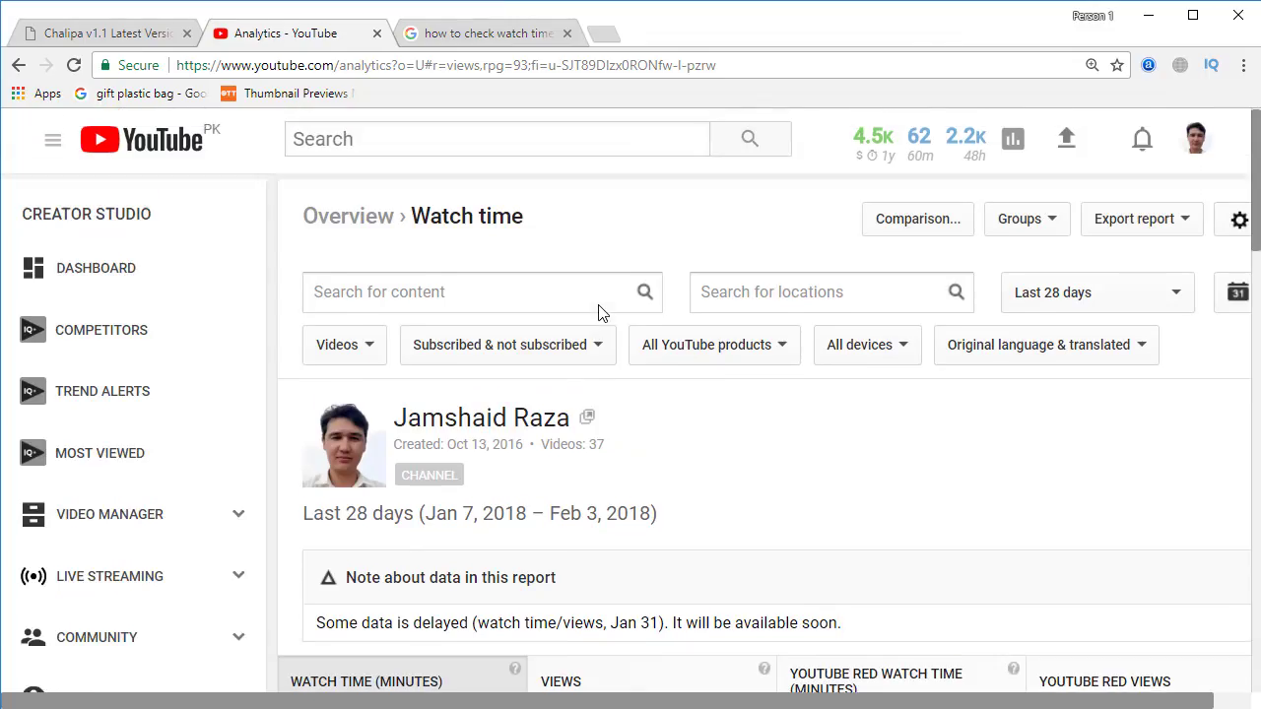
scroll(631, 311, "down", 2)
scroll(1091, 273, "up", 2)
scroll(1133, 236, "down", 1)
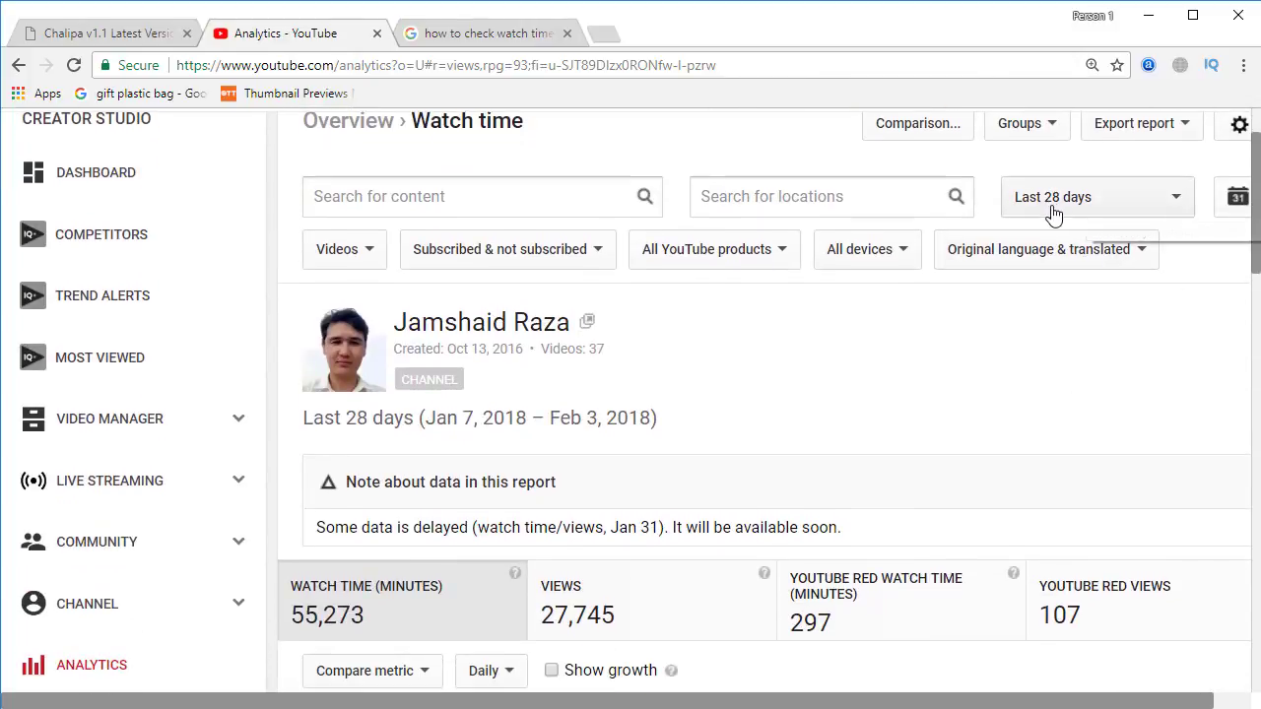
scroll(817, 338, "down", 3)
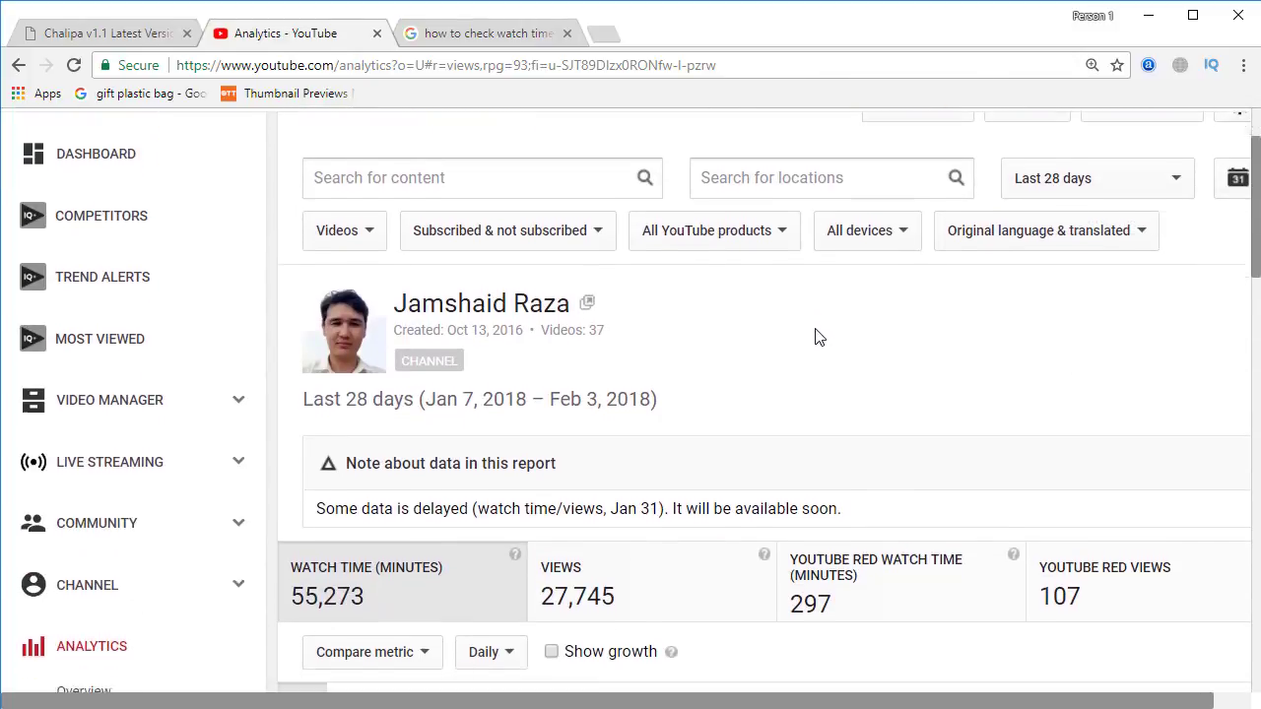
mouse_move(391, 312)
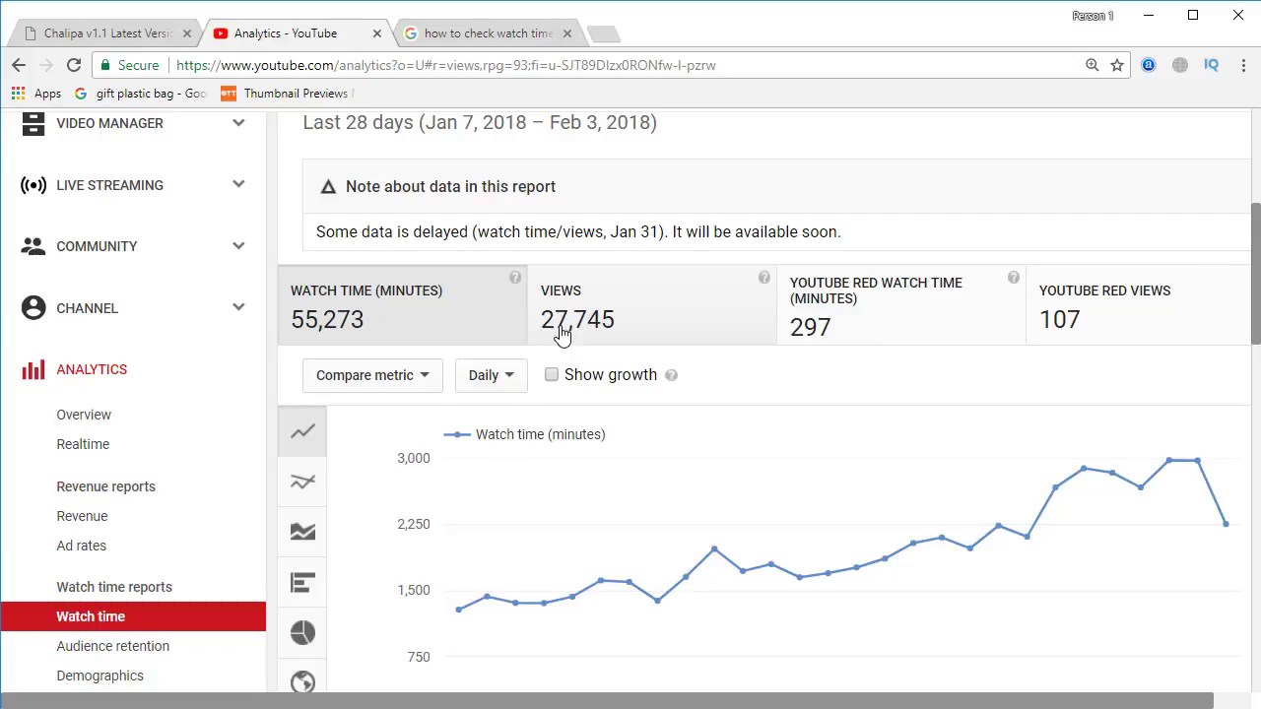
scroll(743, 309, "up", 2)
scroll(1115, 274, "up", 1)
Step: Set the Watch time report to Last 365 days, showing 272,997 minutes
left_click(1172, 200)
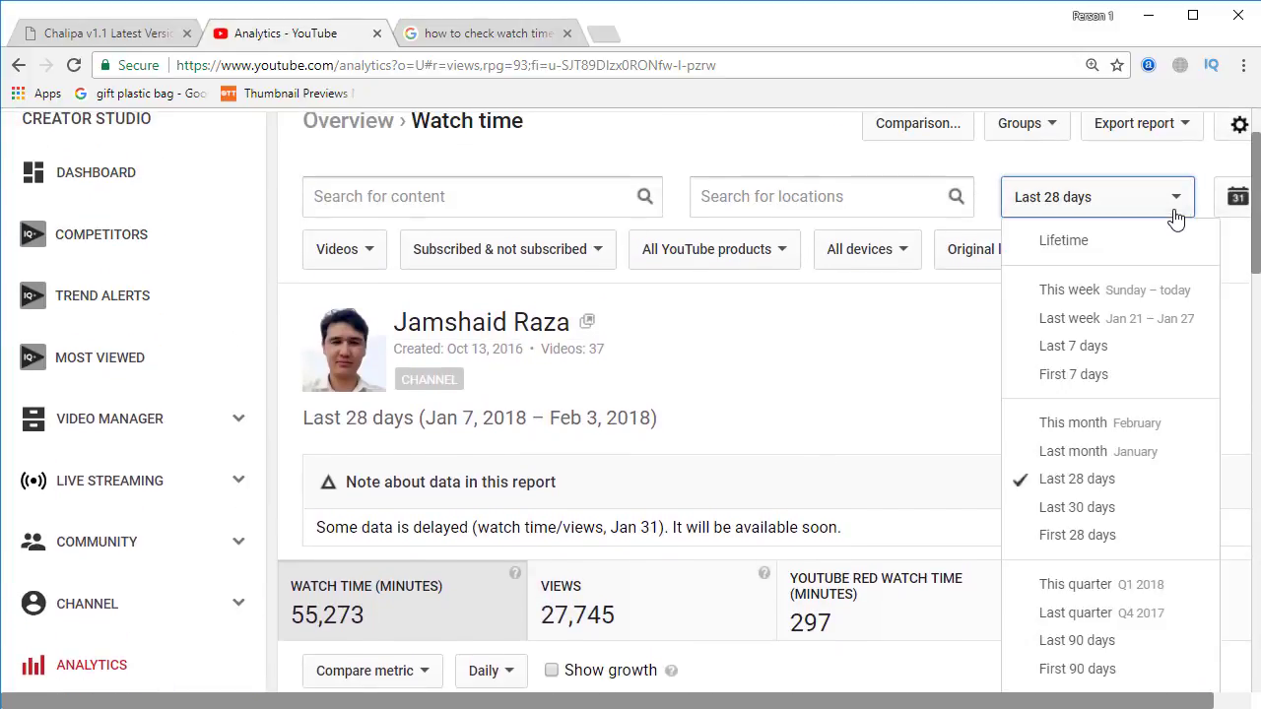
scroll(1227, 261, "down", 4)
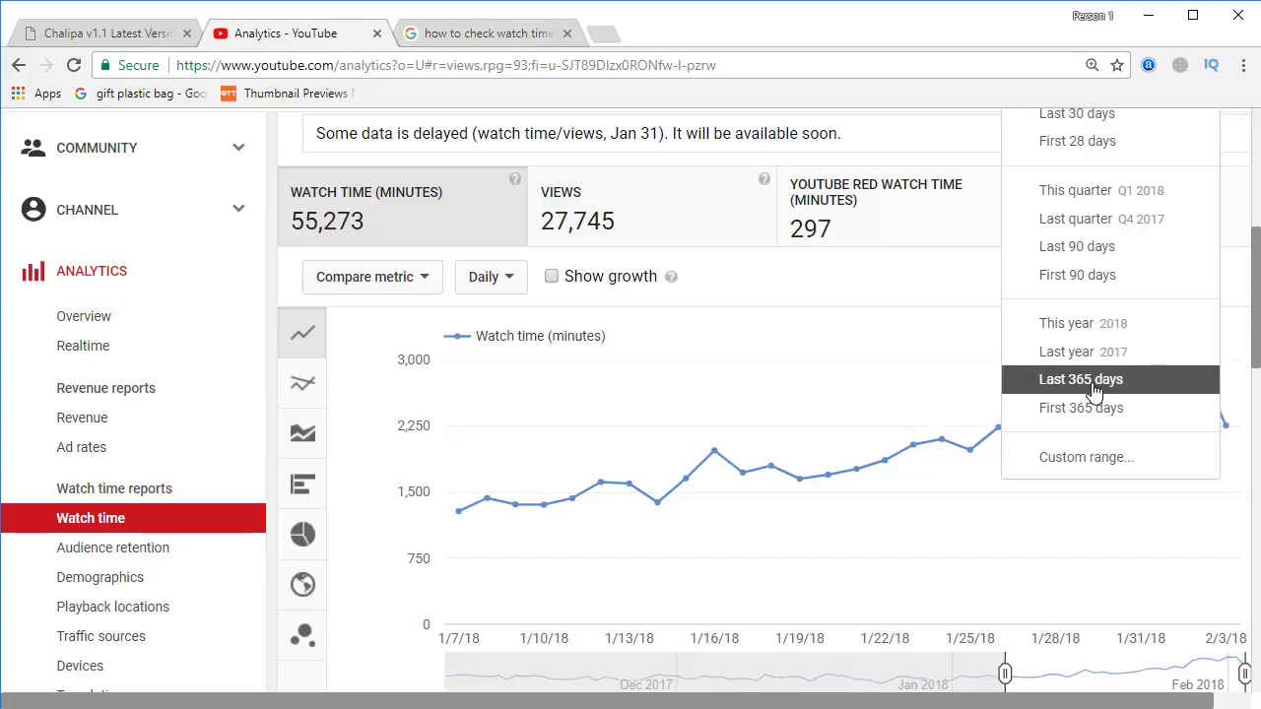
left_click(1094, 389)
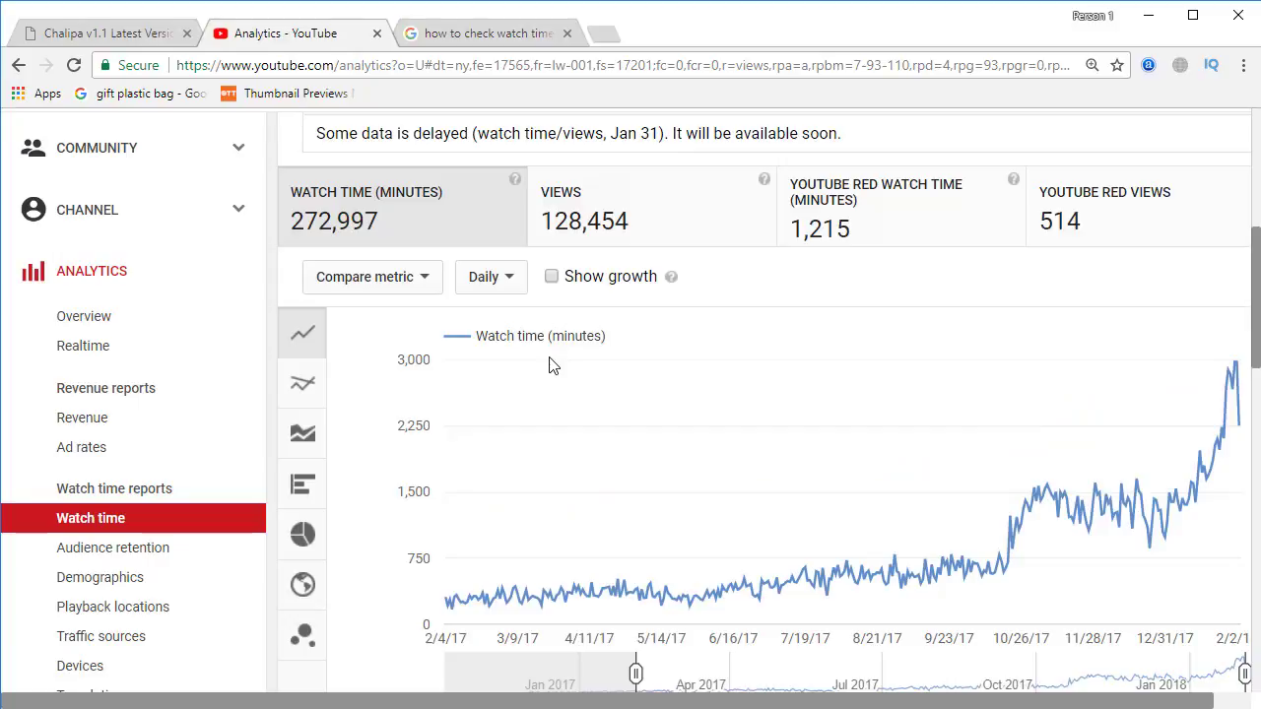
mouse_move(341, 242)
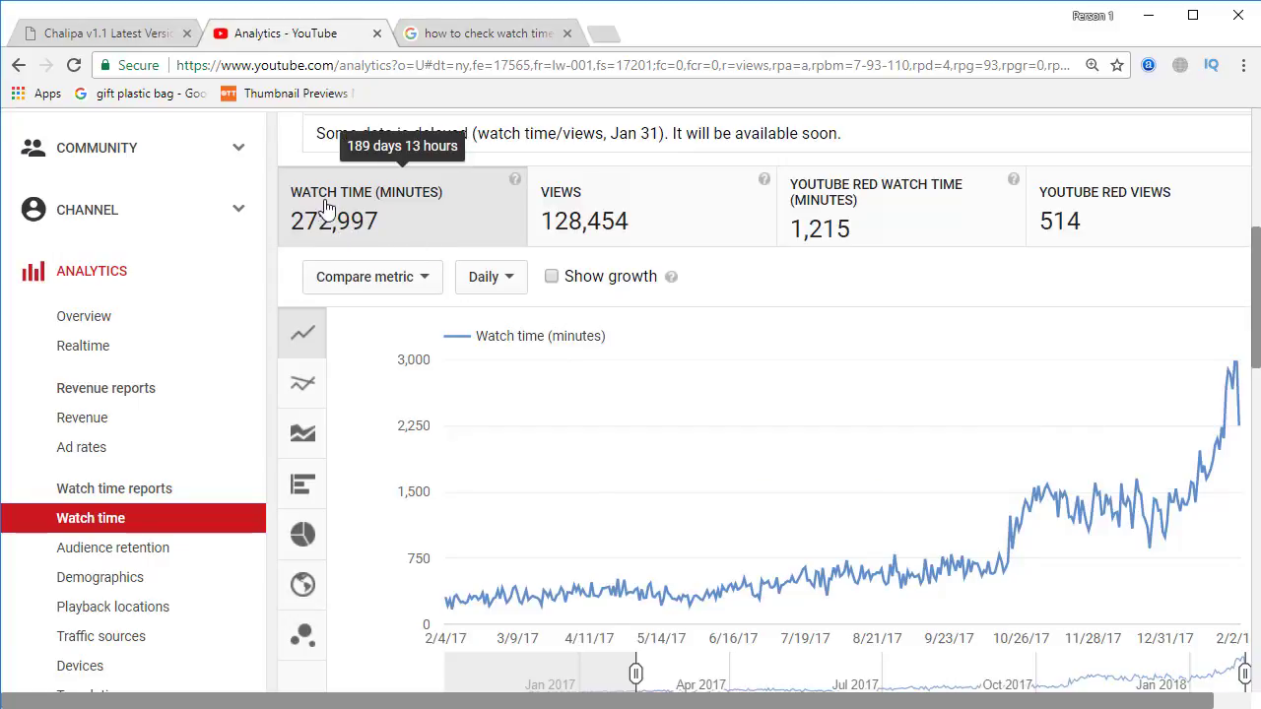
scroll(371, 211, "up", 2)
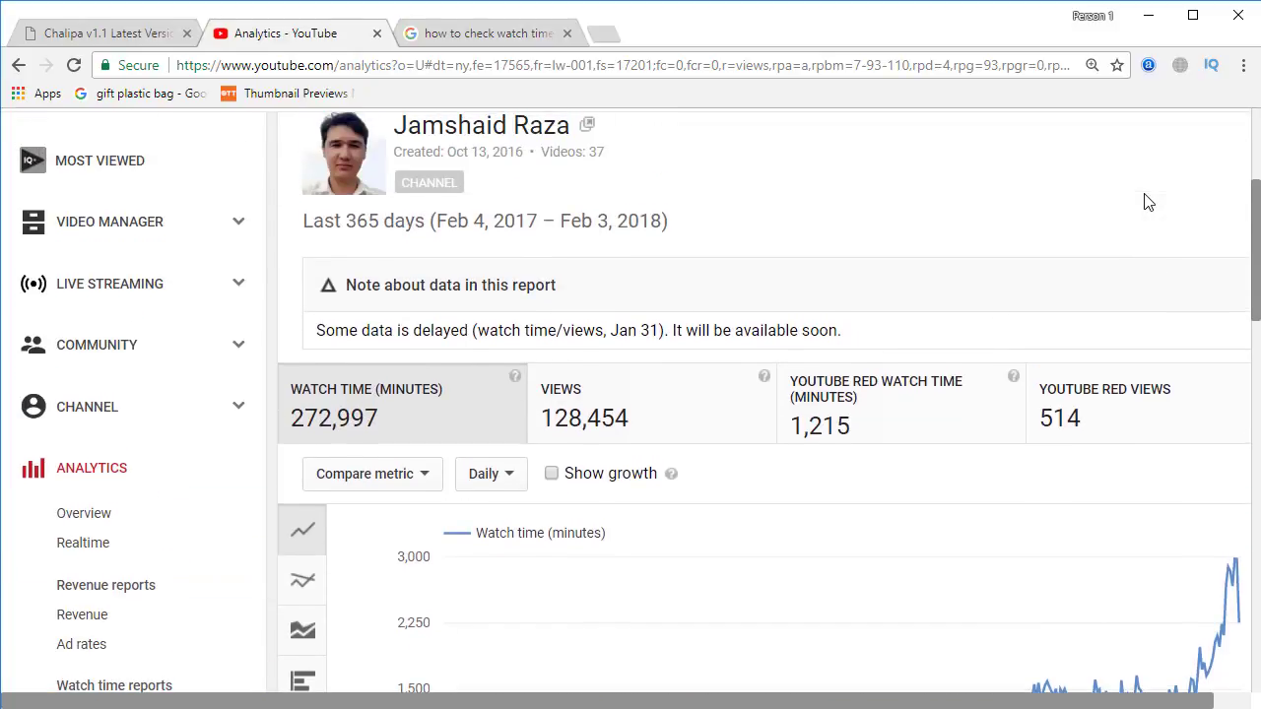
scroll(1148, 202, "up", 1)
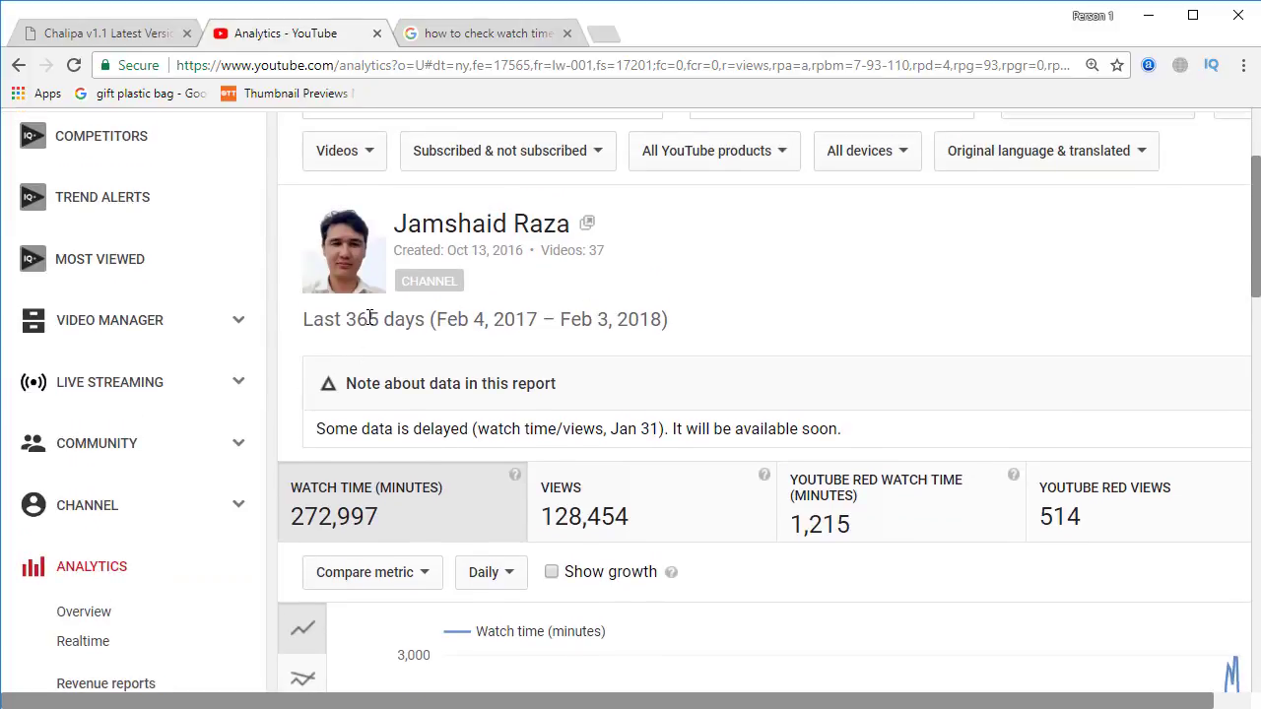
scroll(369, 318, "down", 1)
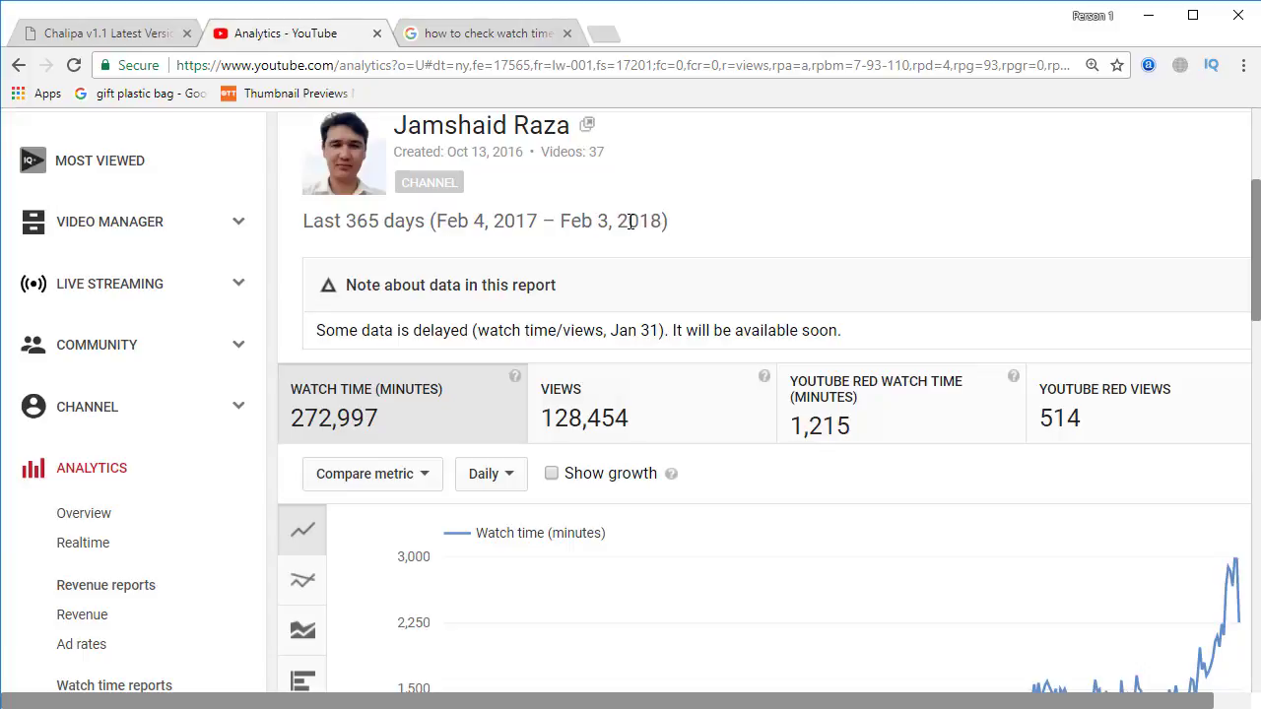
scroll(630, 220, "down", 1)
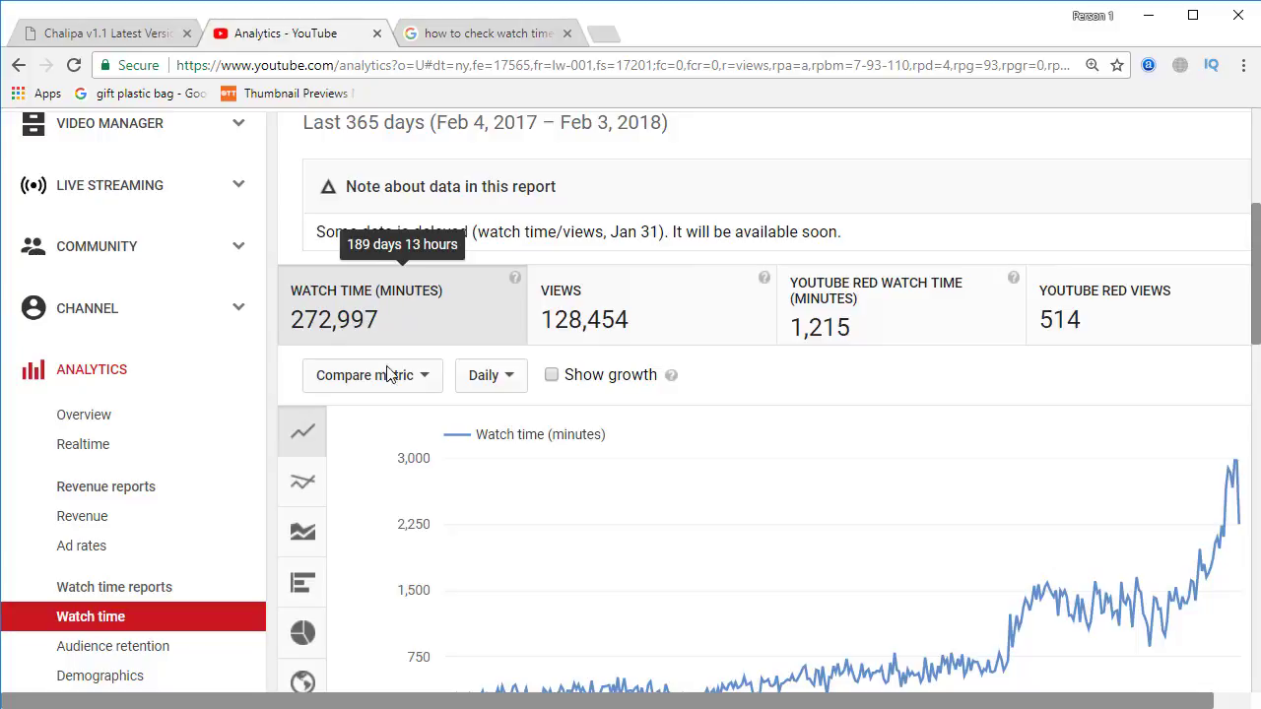
Step: Bring Calculator forward, move it higher, and clear the previous 4,549.95 result
key("alt+Tab")
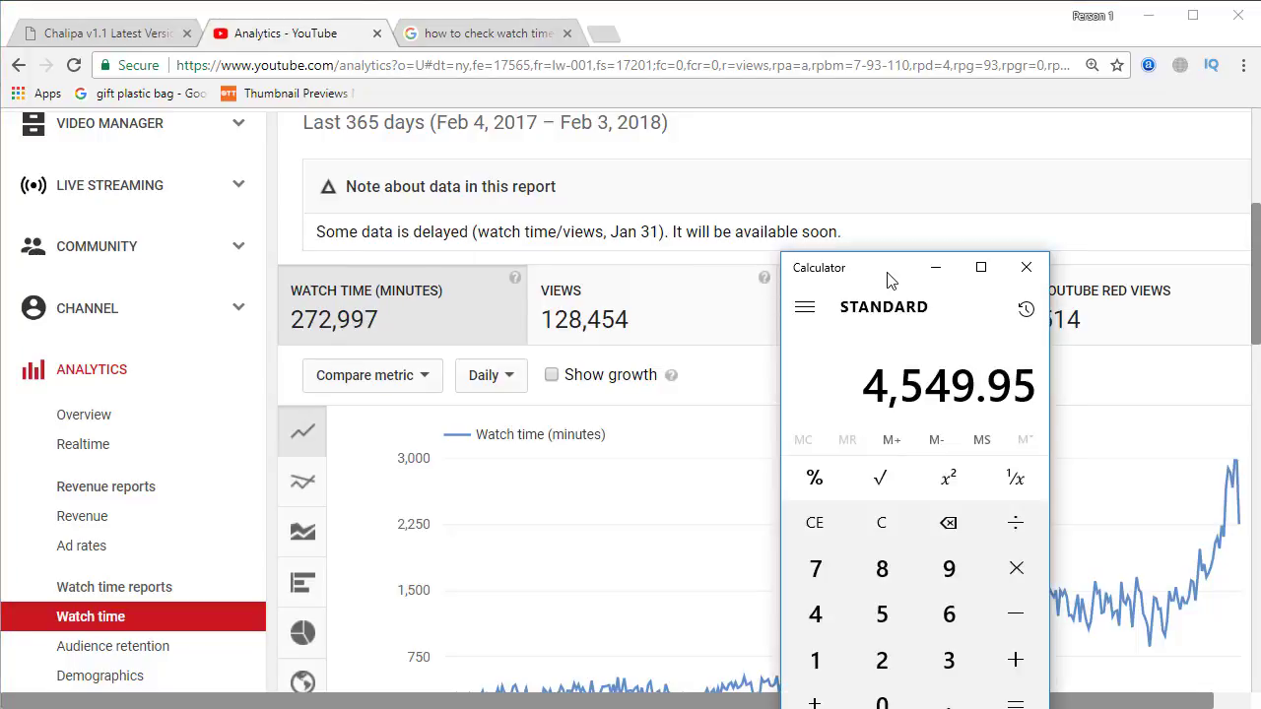
left_click_drag(890, 276, 798, 106)
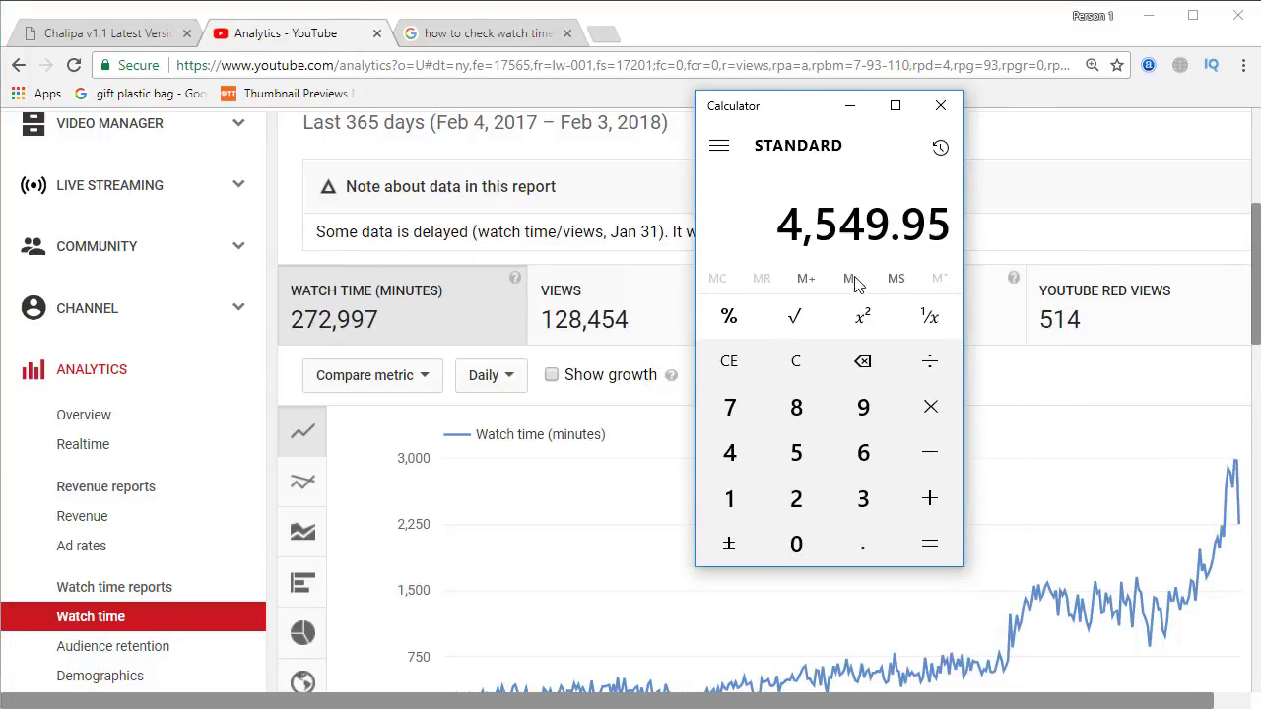
left_click(746, 363)
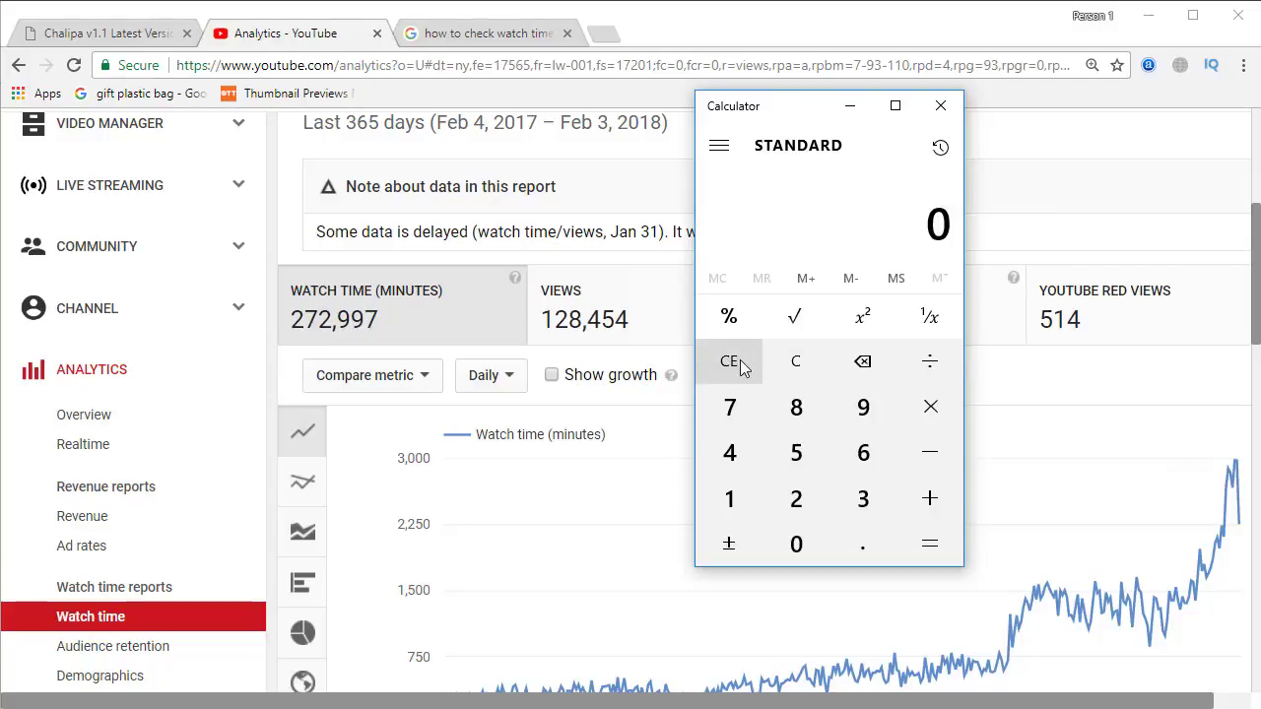
Step: Compute 2,722,997 ÷ 60 to get 45,383.28333333333 hours
mouse_move(297, 320)
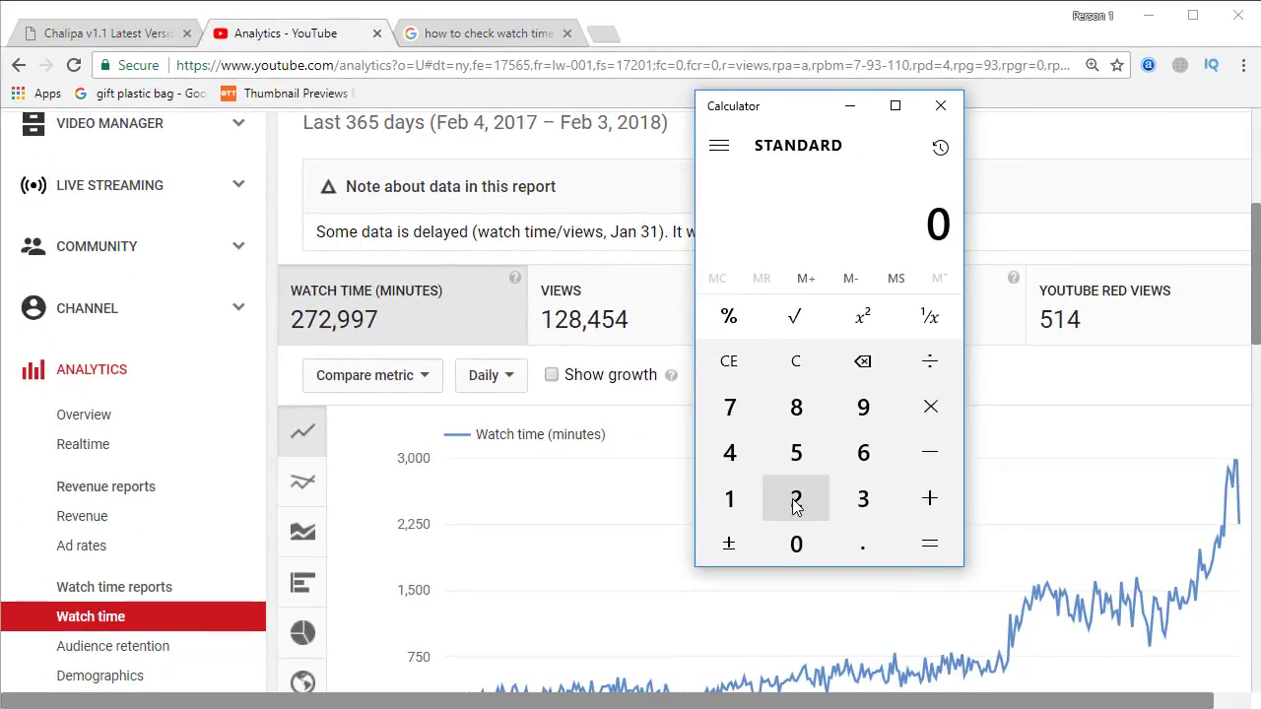
left_click(796, 502)
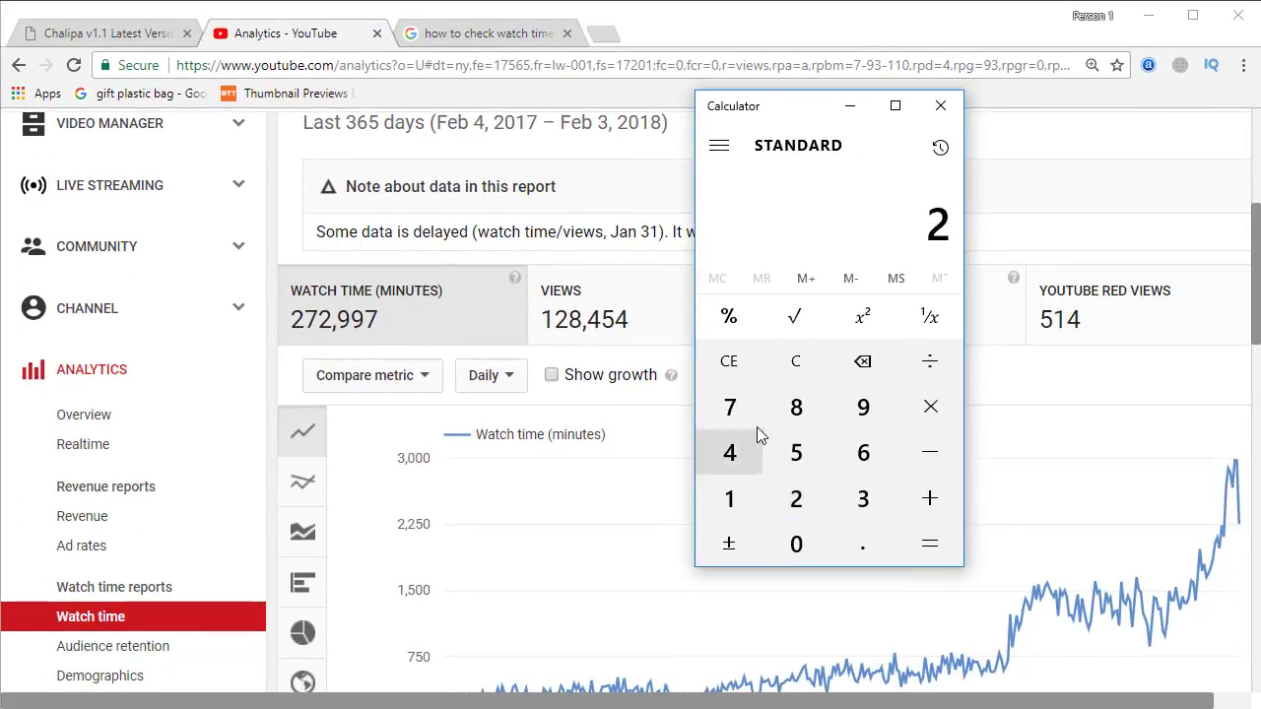
left_click(729, 407)
left_click(801, 486)
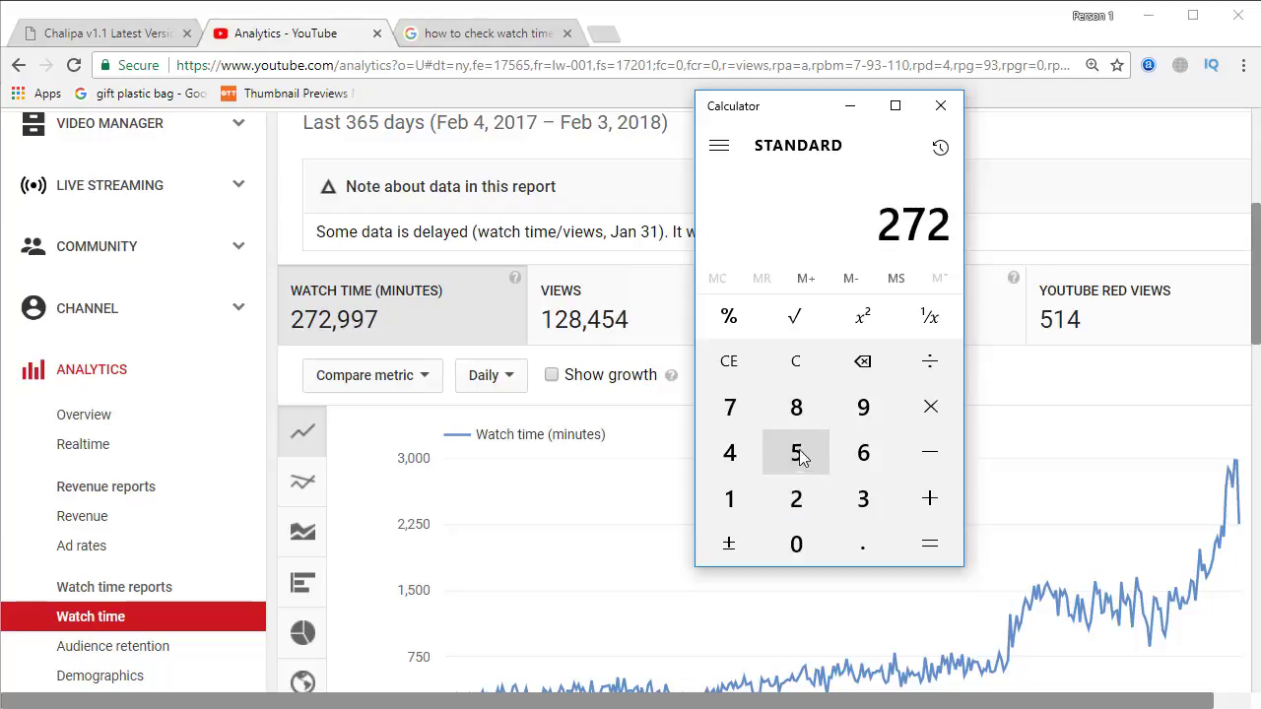
left_click(804, 489)
double_click(859, 411)
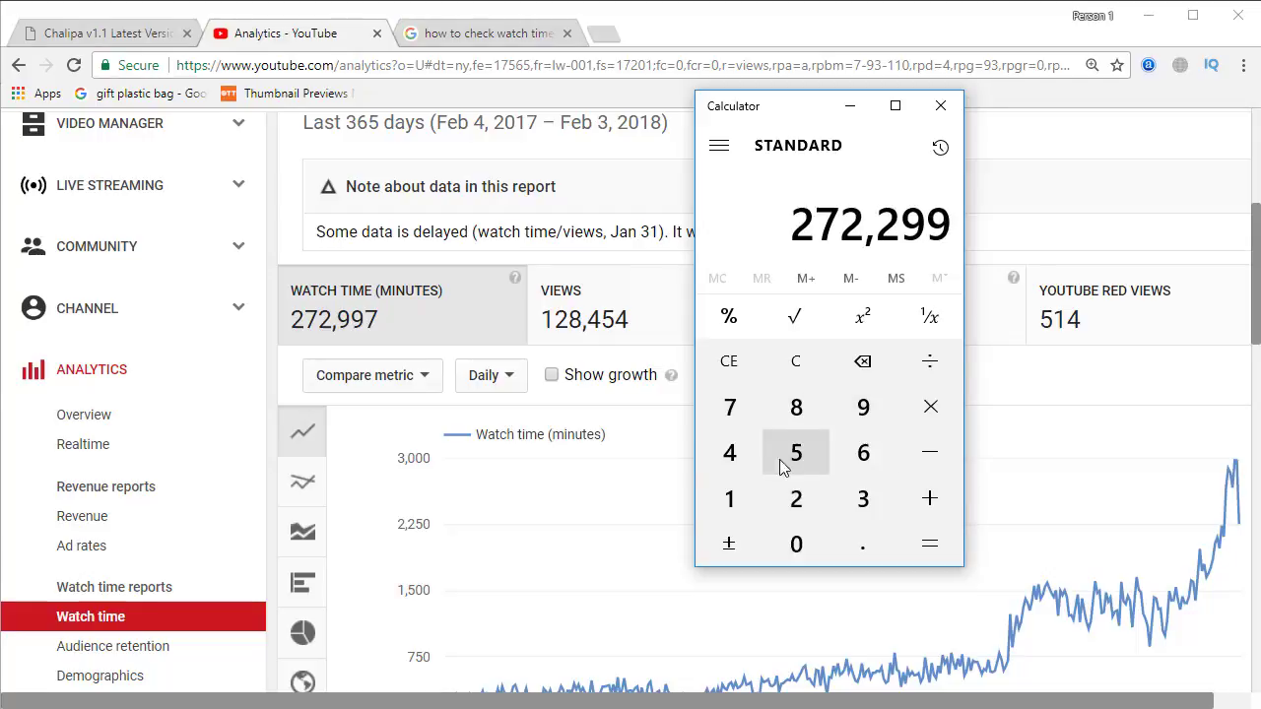
left_click(735, 412)
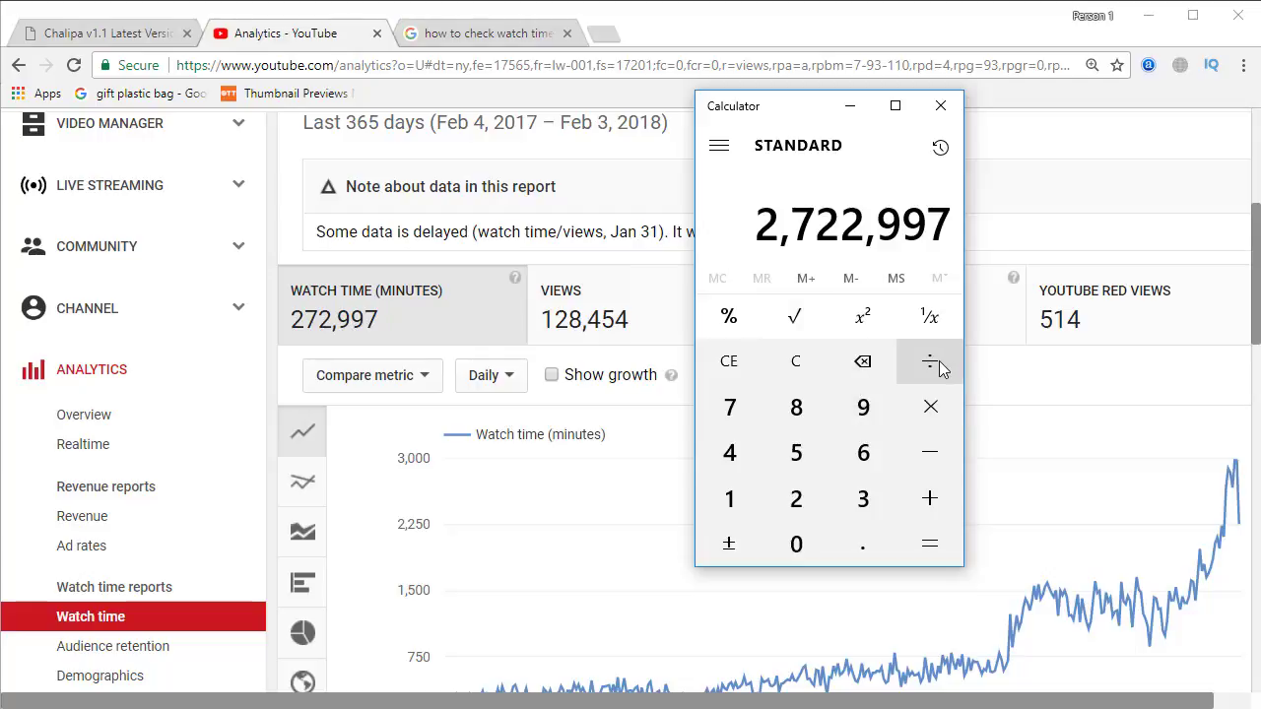
mouse_move(394, 308)
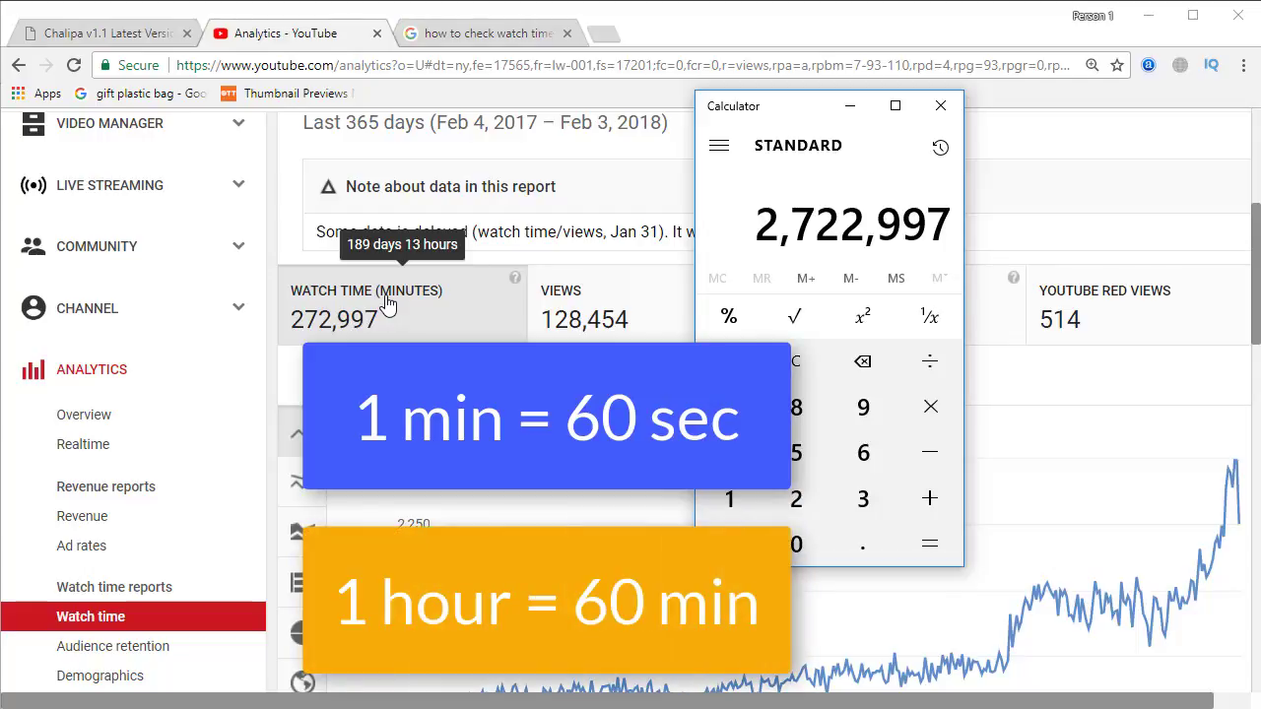
left_click(929, 360)
left_click(863, 452)
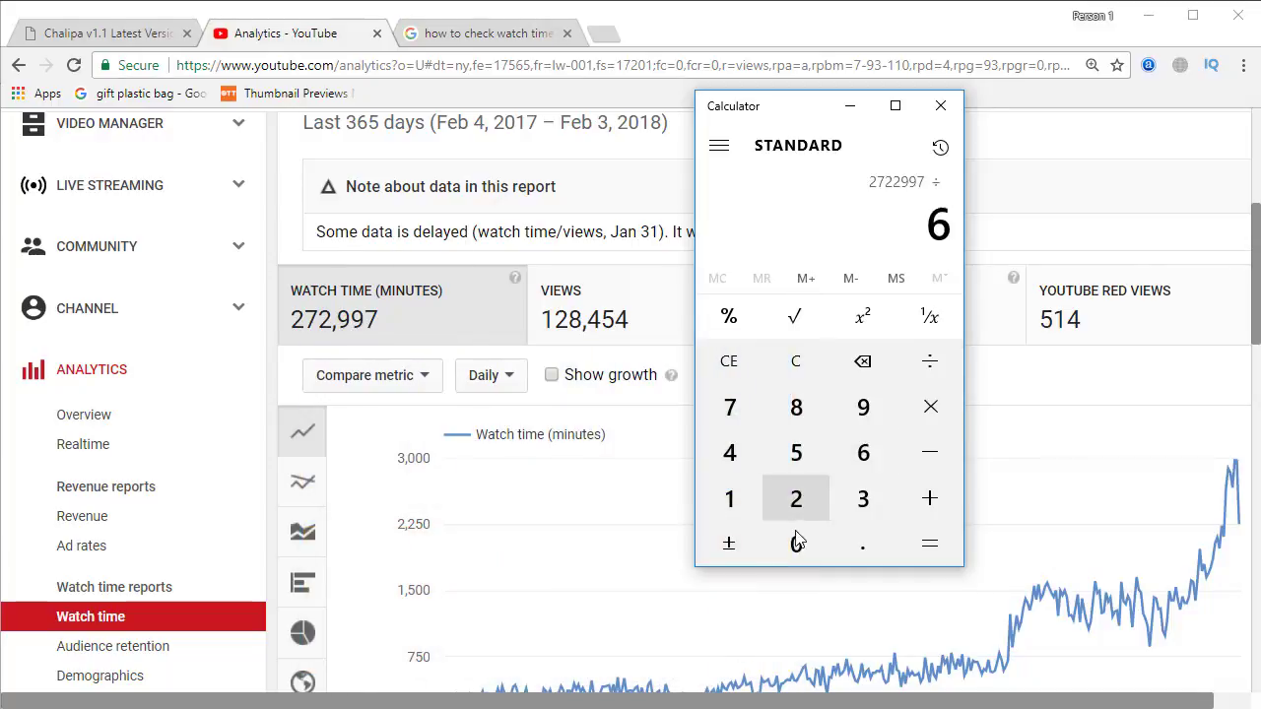
left_click(796, 543)
left_click(926, 550)
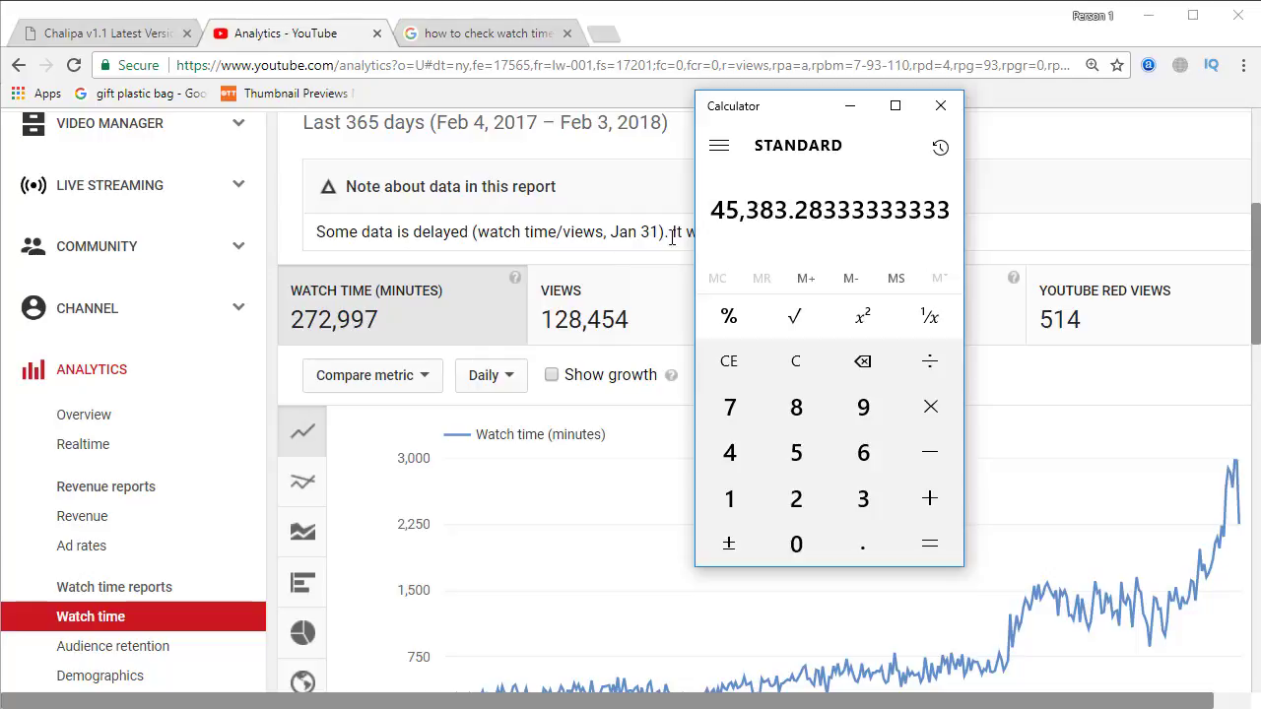
Step: Go from the Analytics page to the Creator Studio dashboard via the account menu, showing 135,618 views and 1,542 subscribers
scroll(575, 241, "up", 4)
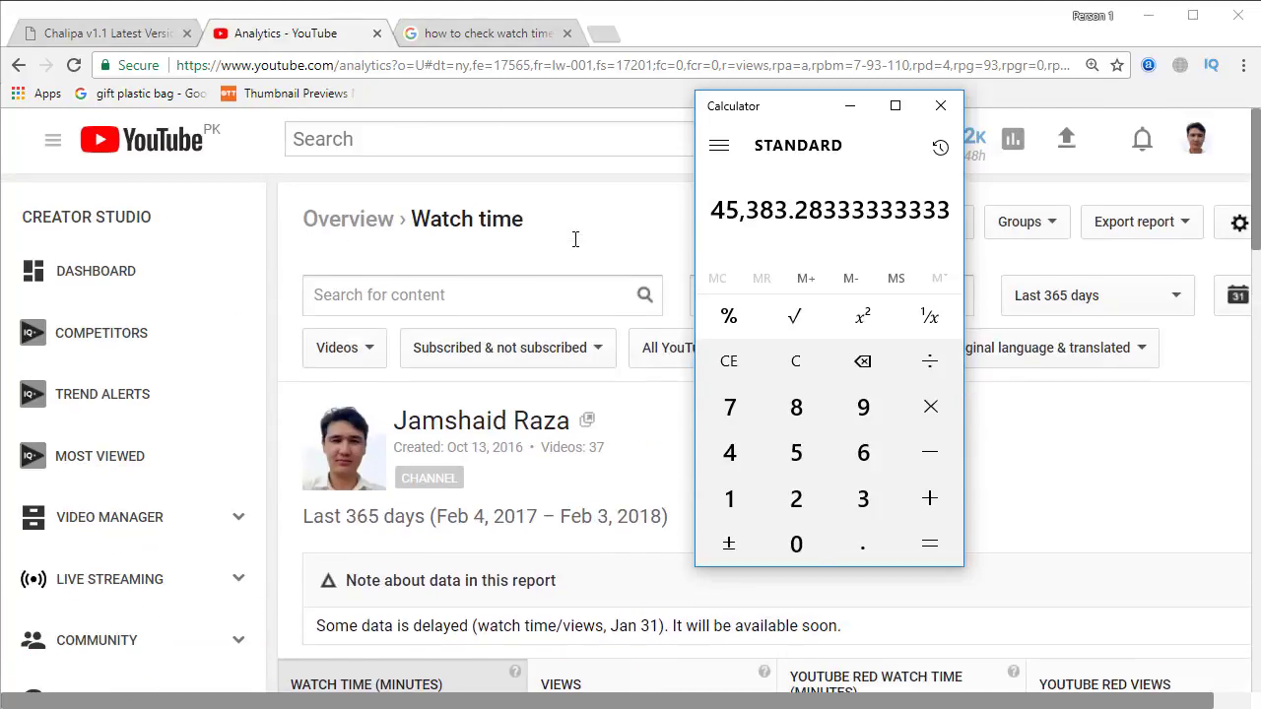
mouse_move(782, 108)
left_mouse_down()
mouse_move(780, 119)
mouse_move(589, 124)
mouse_move(759, 154)
mouse_move(772, 127)
left_mouse_up()
scroll(328, 300, "down", 1)
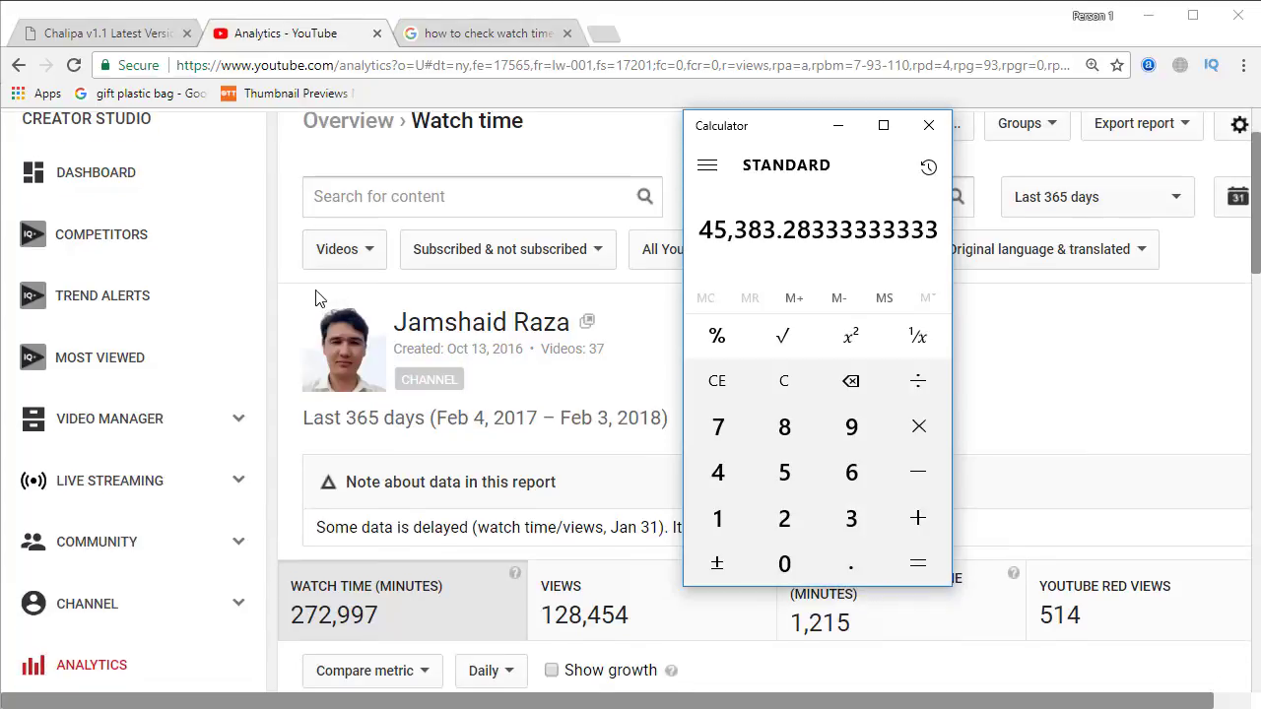
scroll(325, 299, "down", 2)
scroll(317, 297, "down", 2)
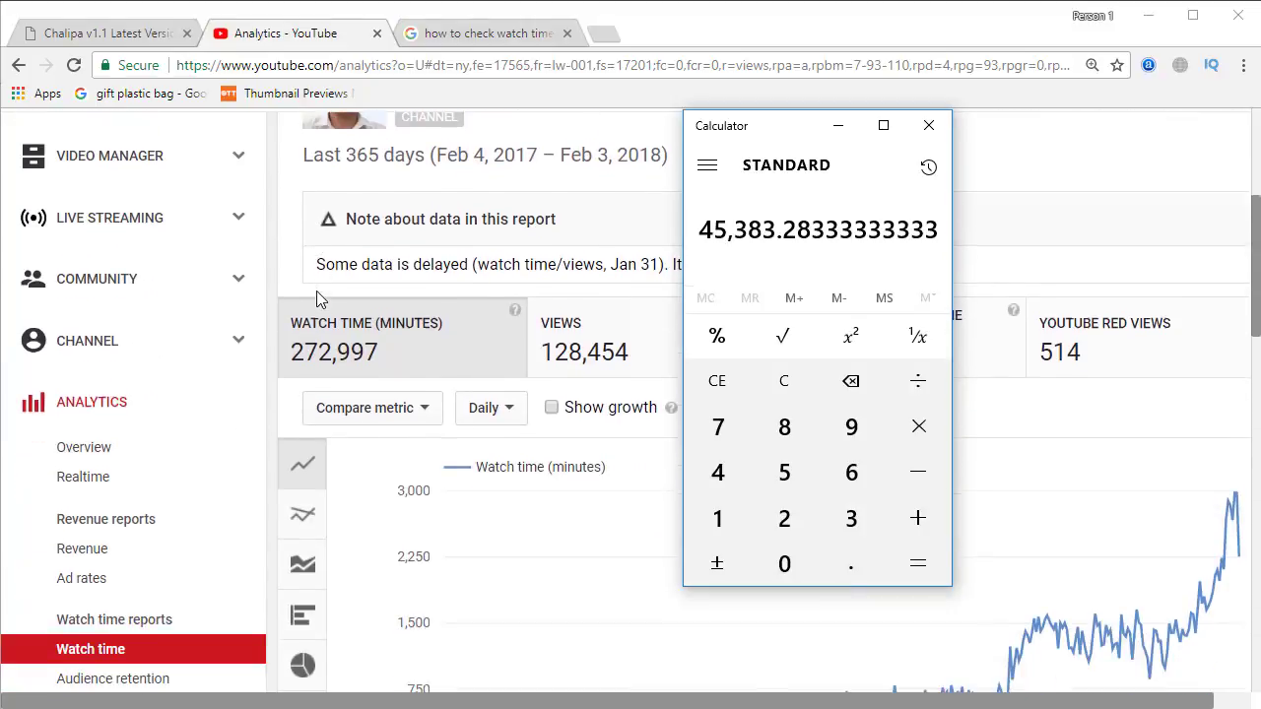
scroll(316, 290, "down", 1)
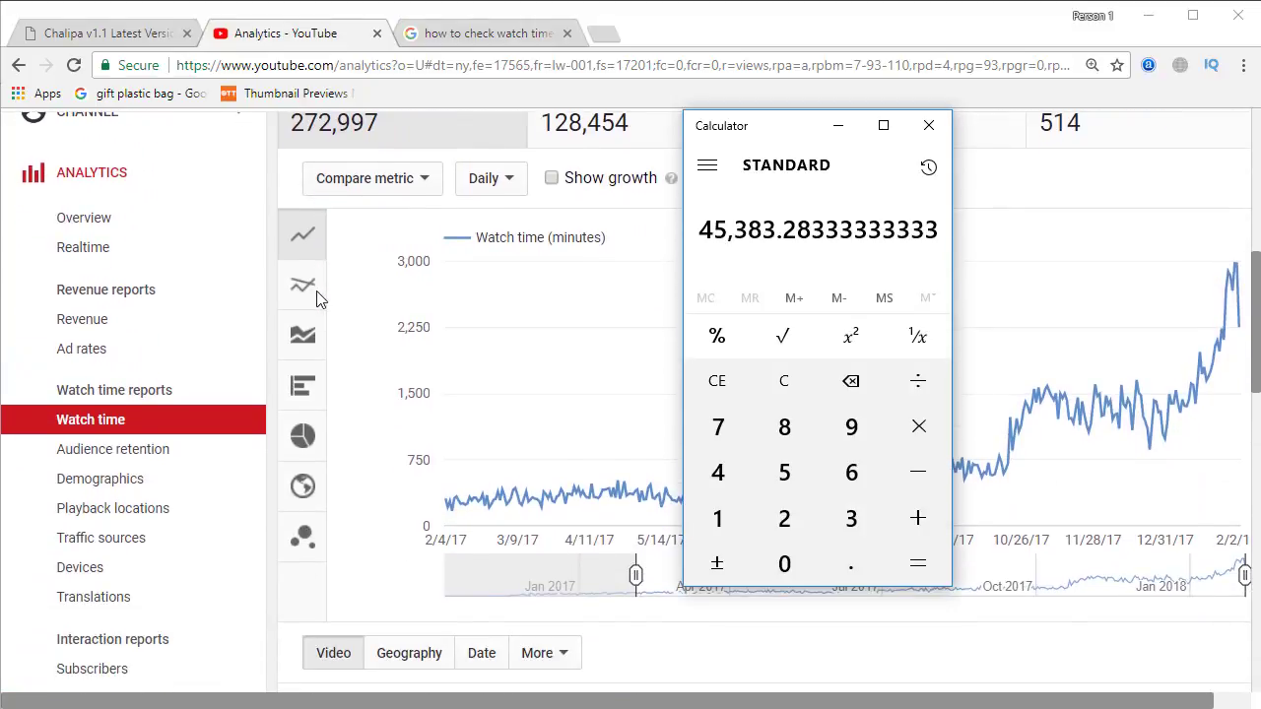
scroll(361, 282, "up", 4)
scroll(360, 282, "up", 2)
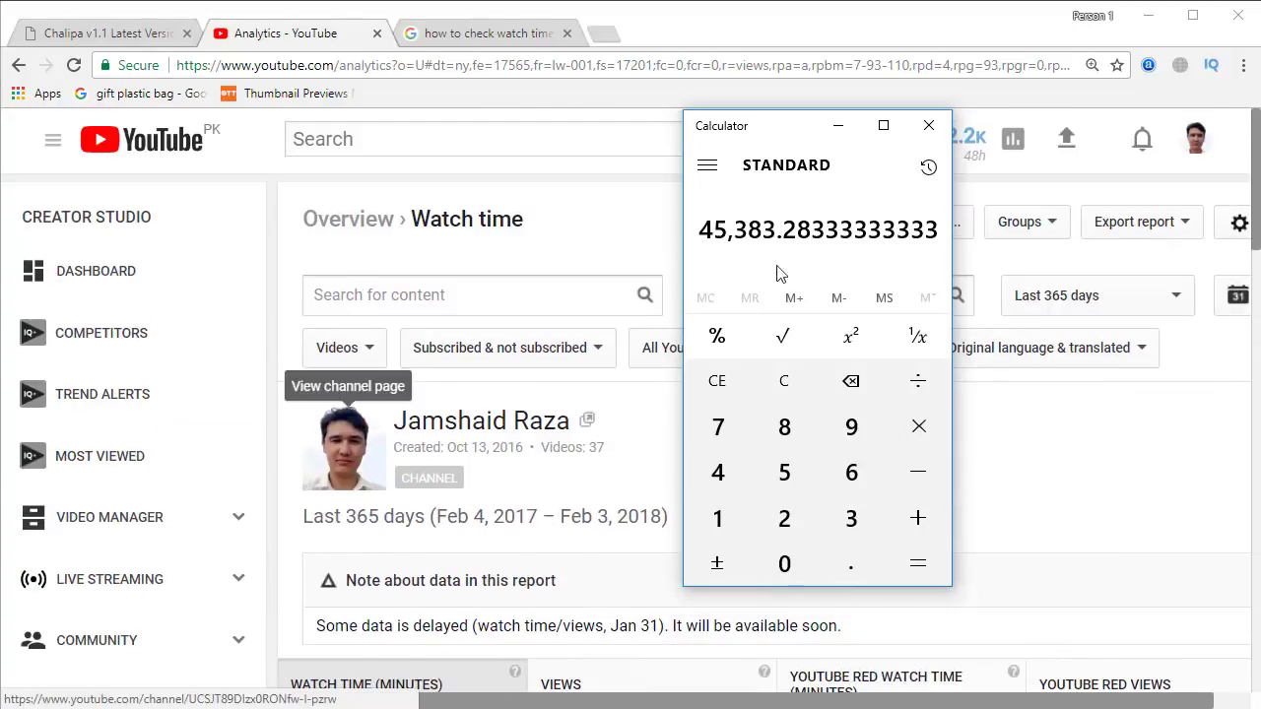
left_click(1196, 147)
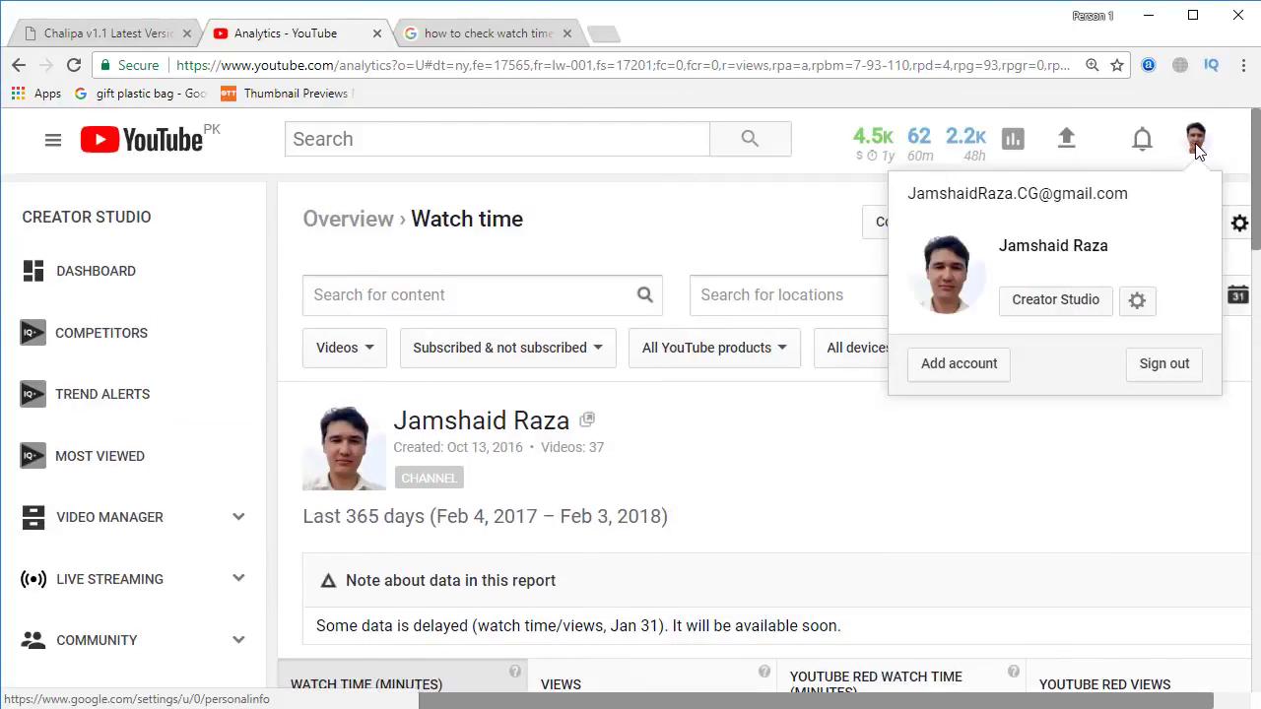
left_click(1064, 306)
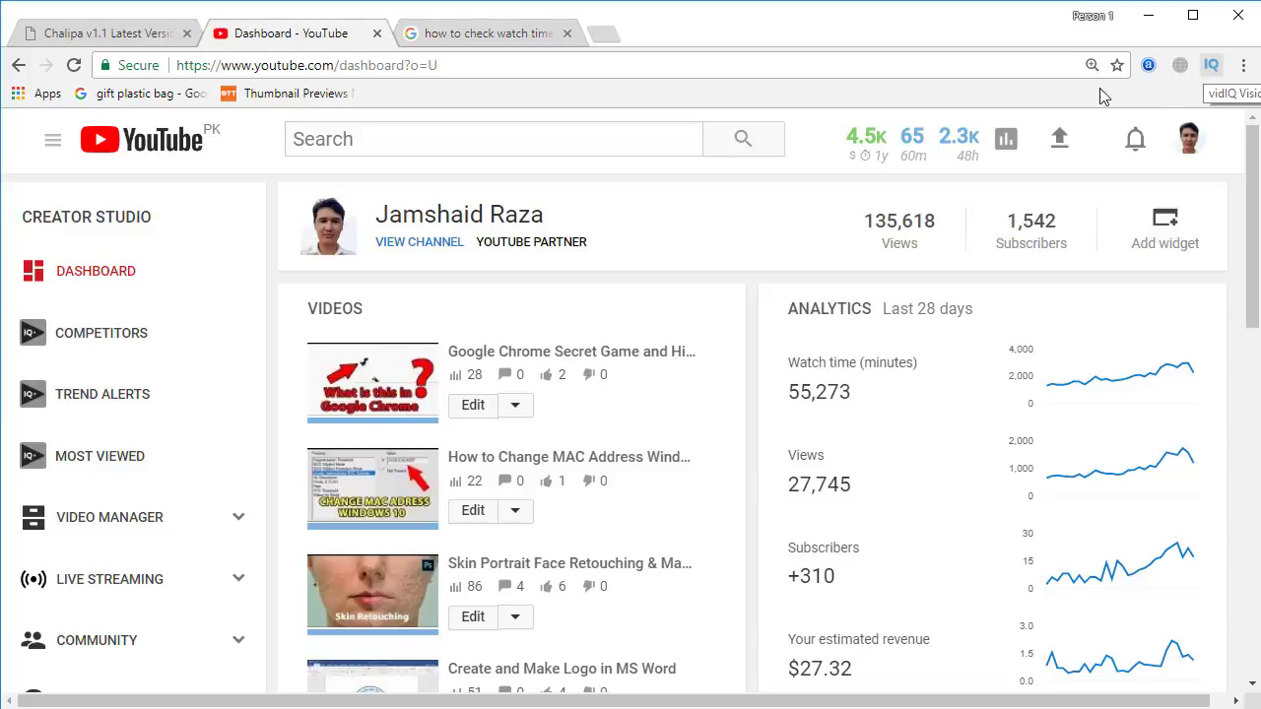
mouse_move(853, 164)
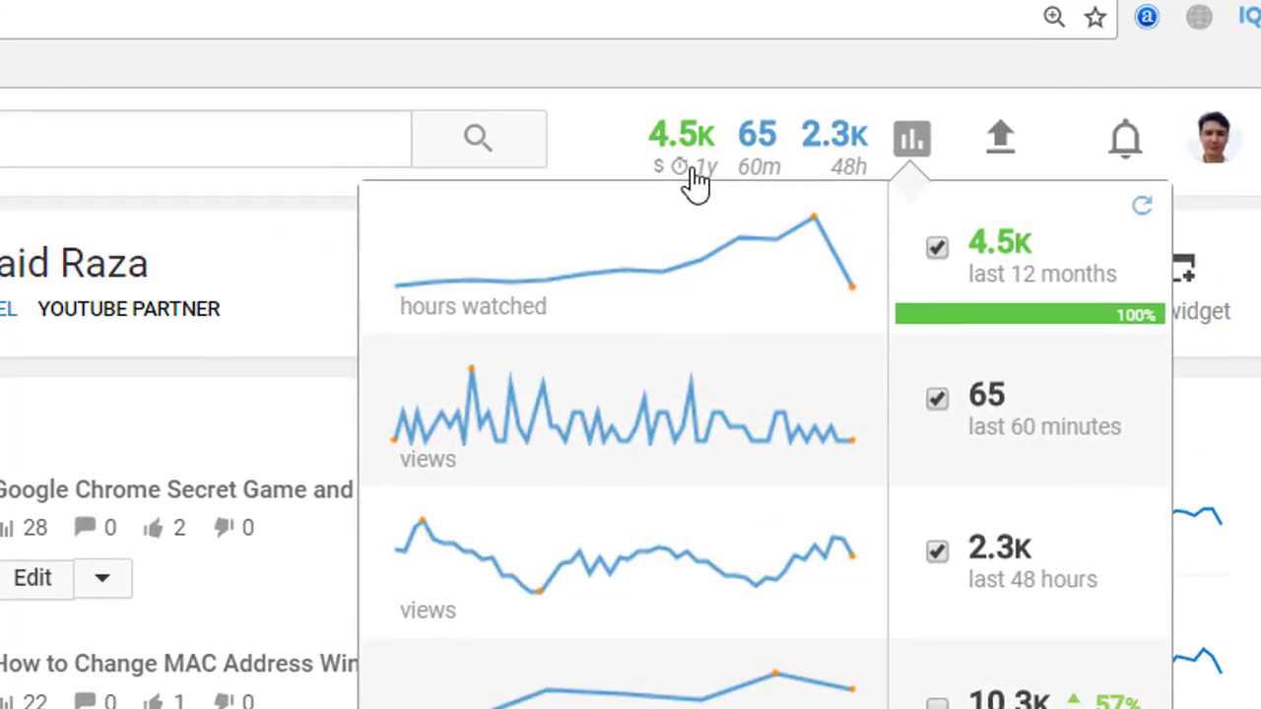
mouse_move(984, 266)
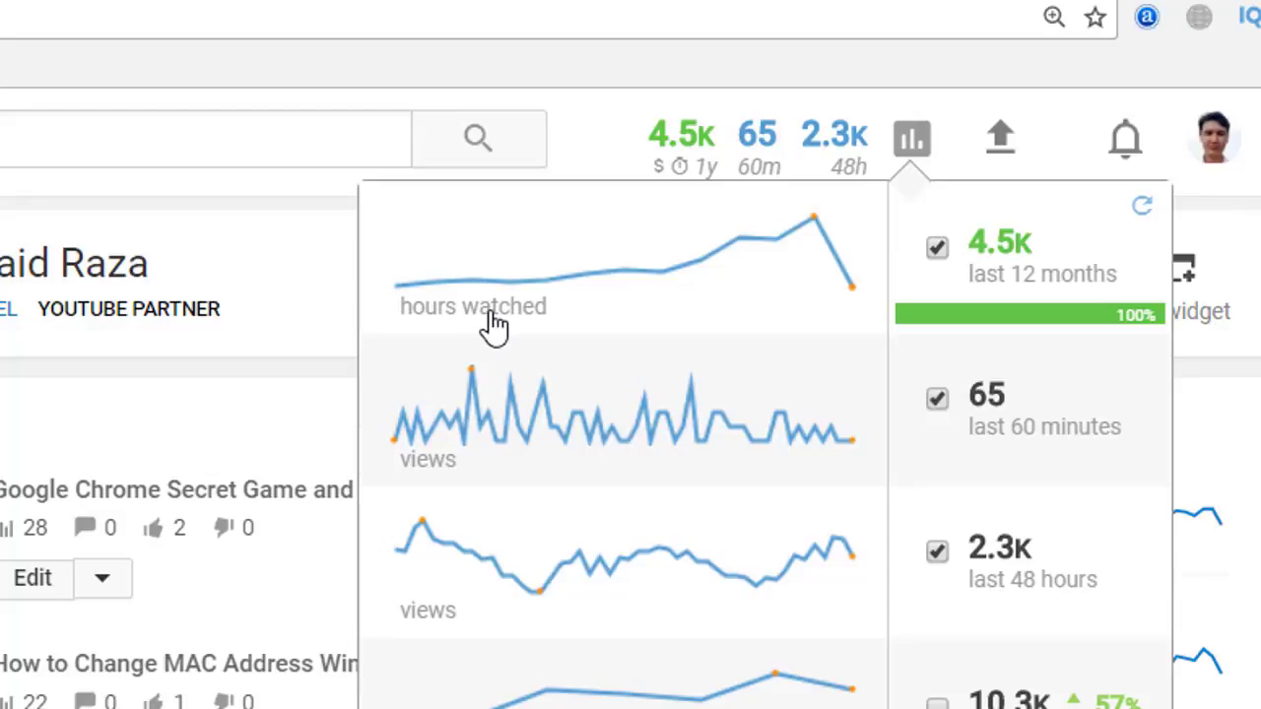
left_click(330, 311)
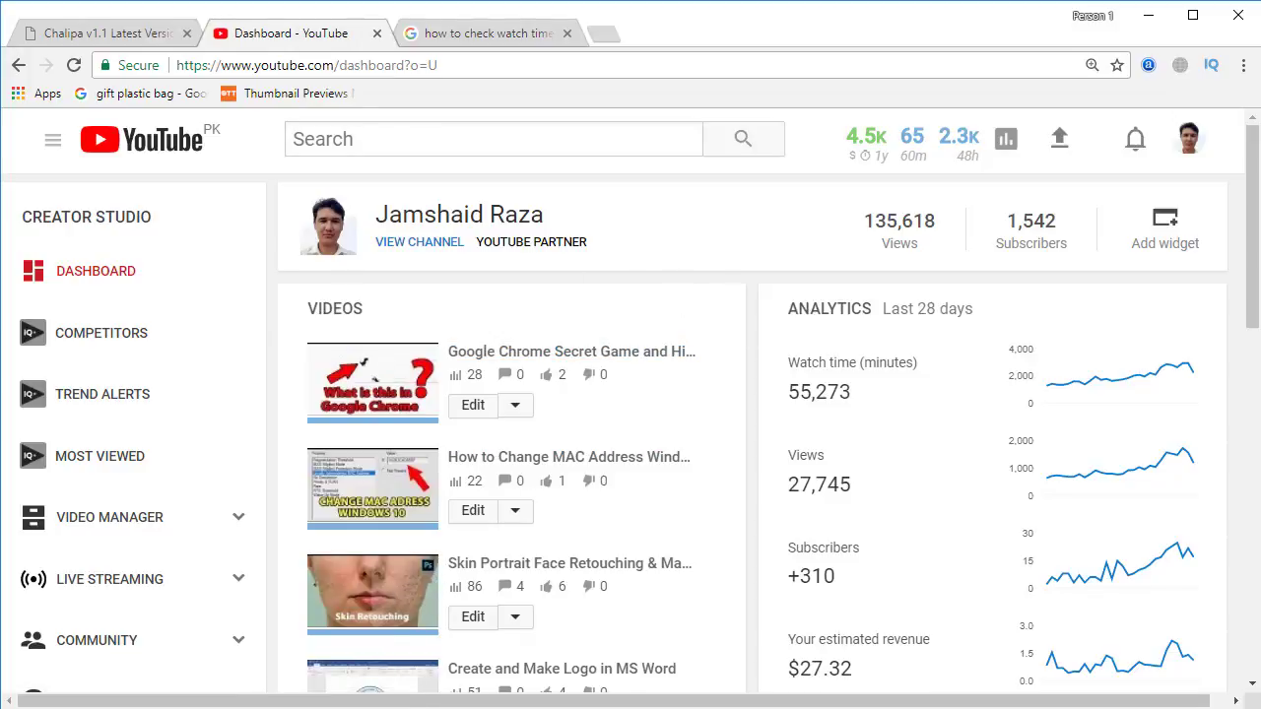
mouse_move(362, 705)
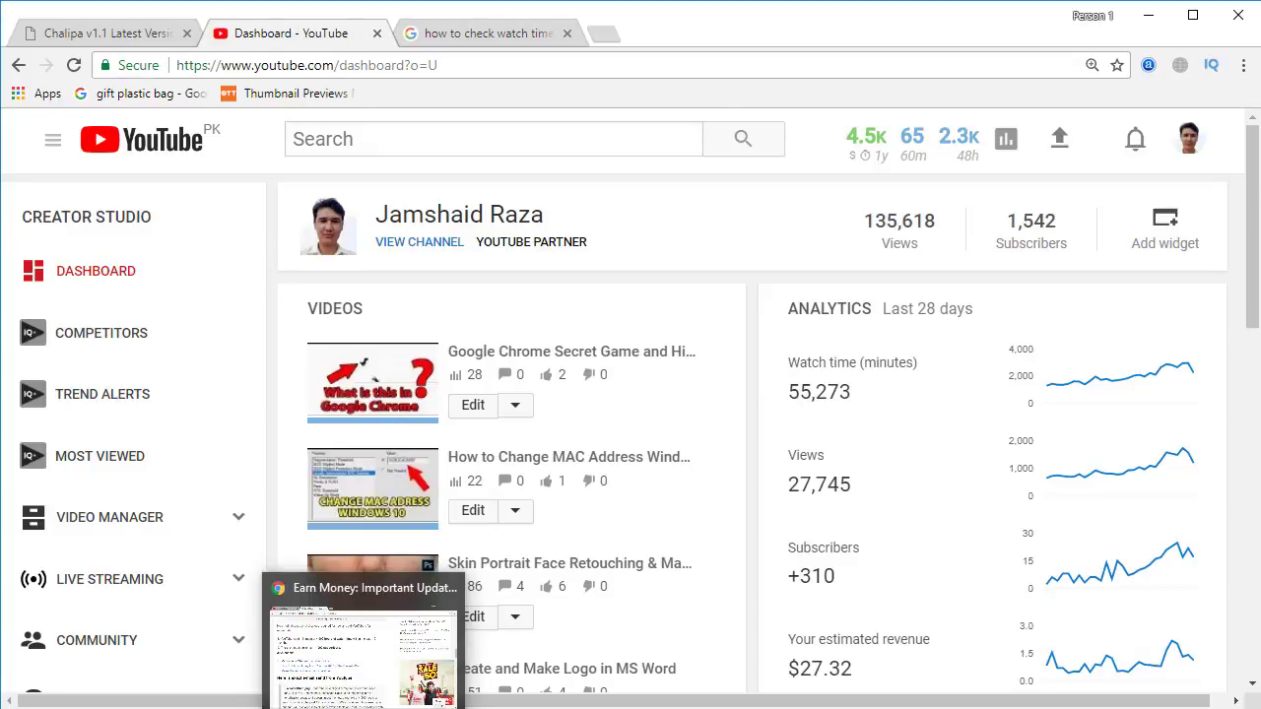
Step: Trim the article URL down to the domain to load the ProfessionalTutorial.com homepage
left_click(371, 680)
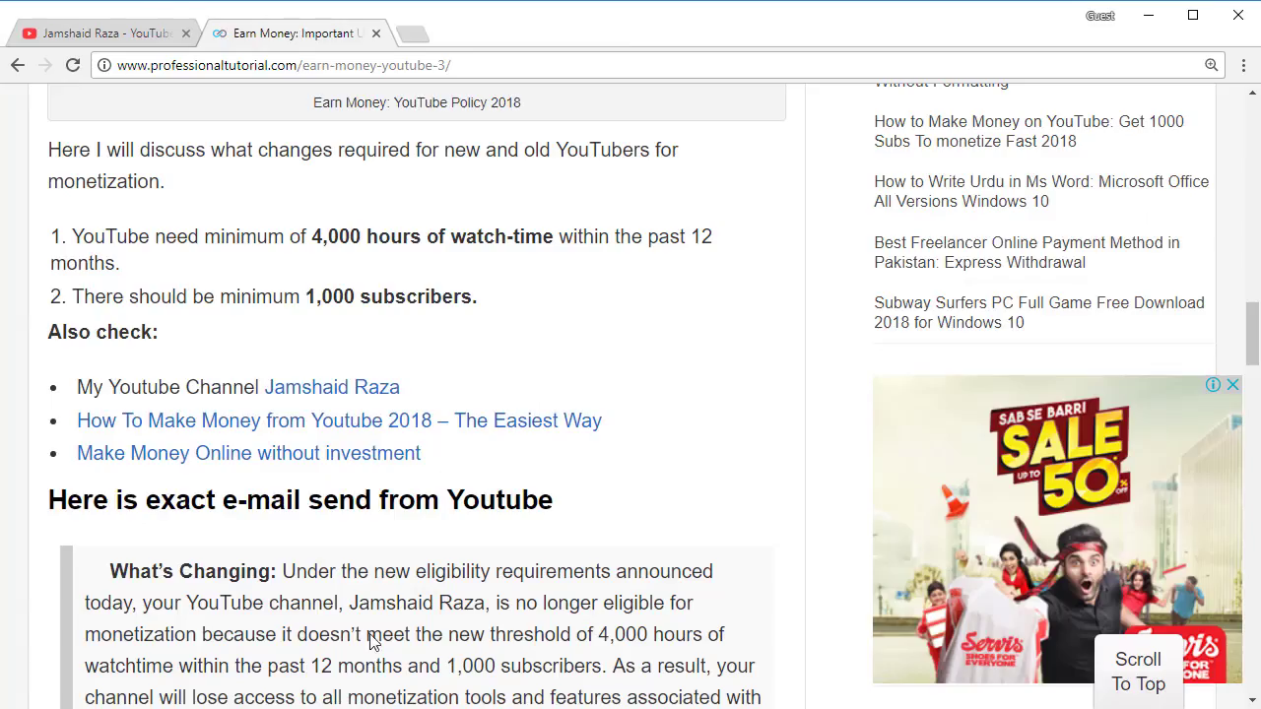
scroll(296, 187, "up", 6)
left_click_drag(479, 65, 303, 65)
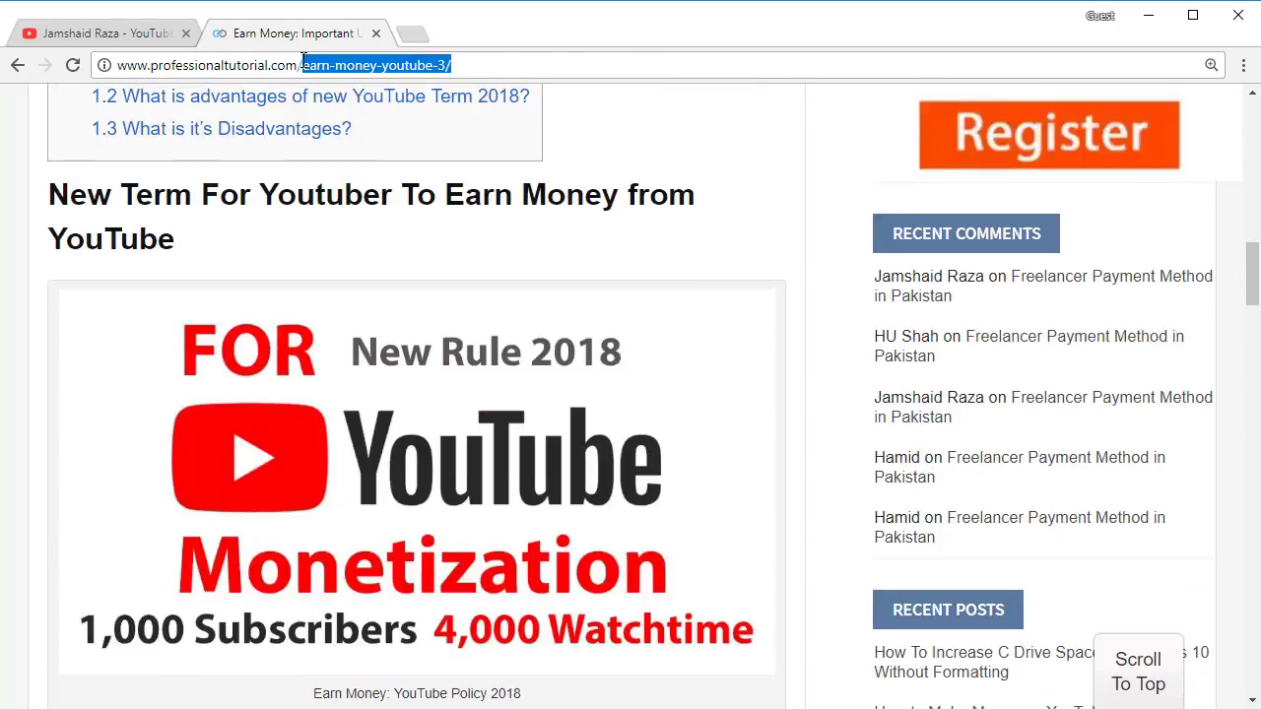
key("BackSpace")
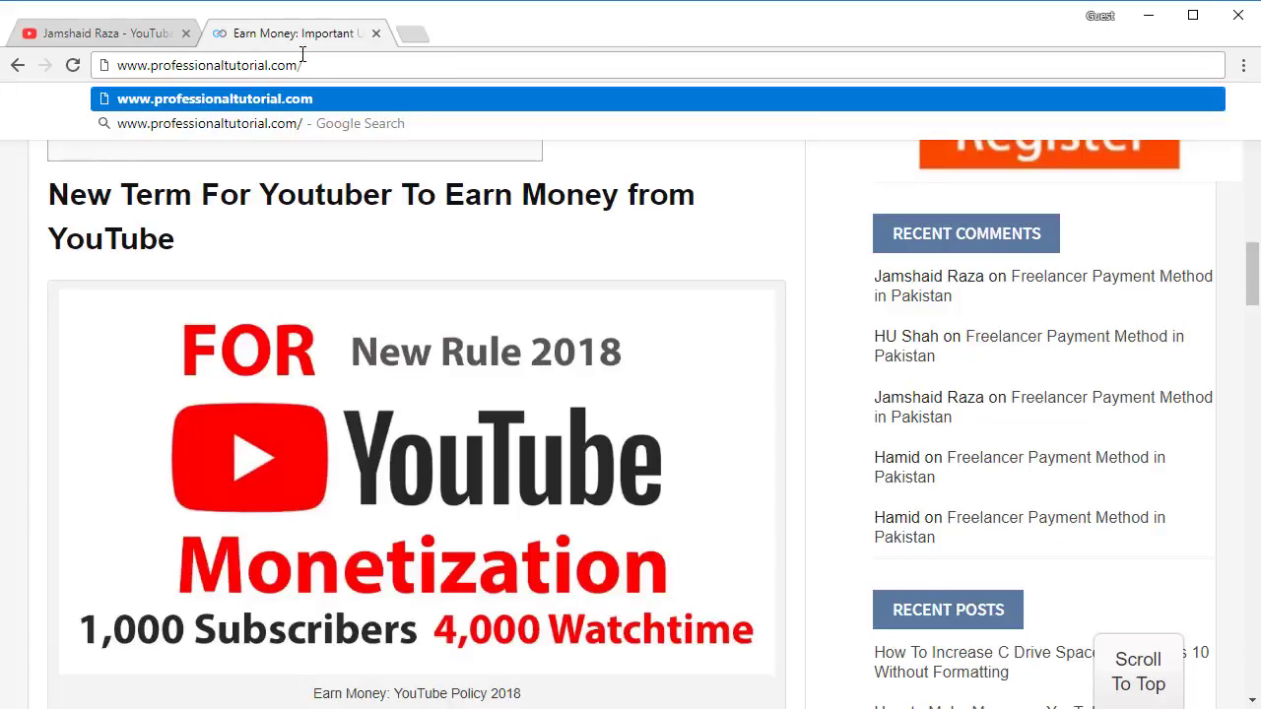
key("Return")
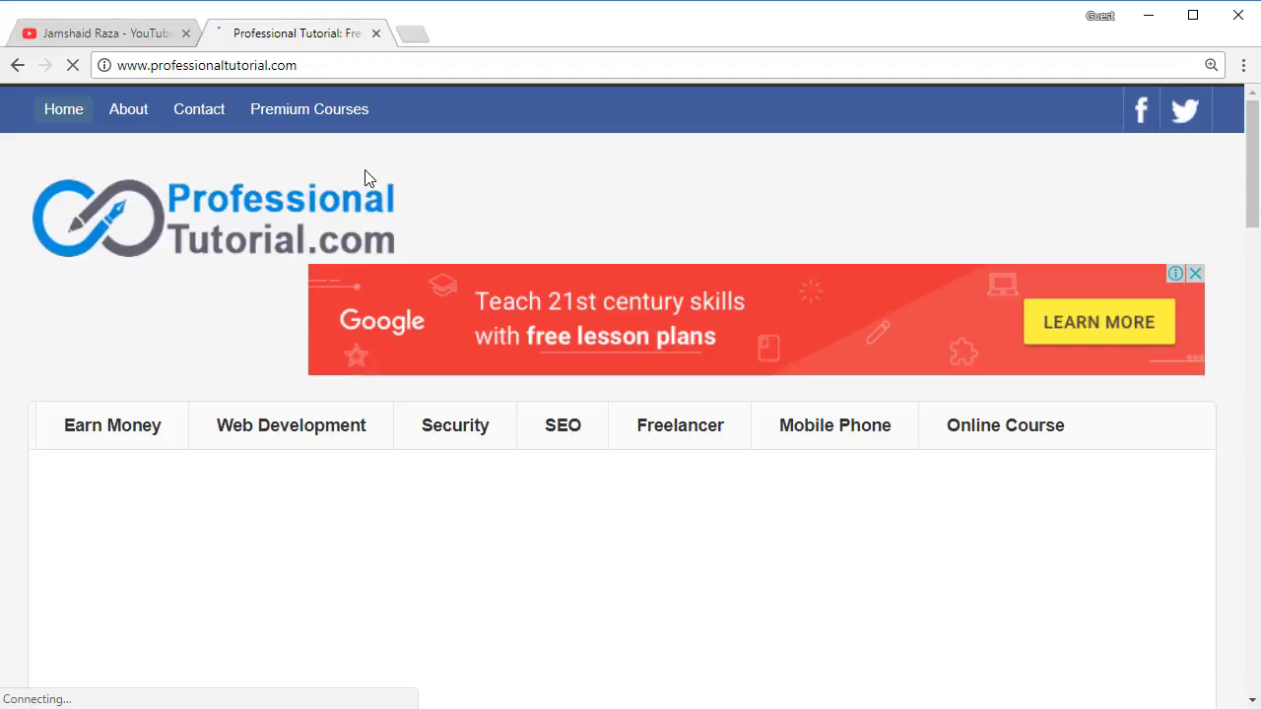
Step: Scroll the homepage, then bring up the ProfessionalTutorial YouTube channel page with 1,542 subscribers
scroll(365, 178, "down", 2)
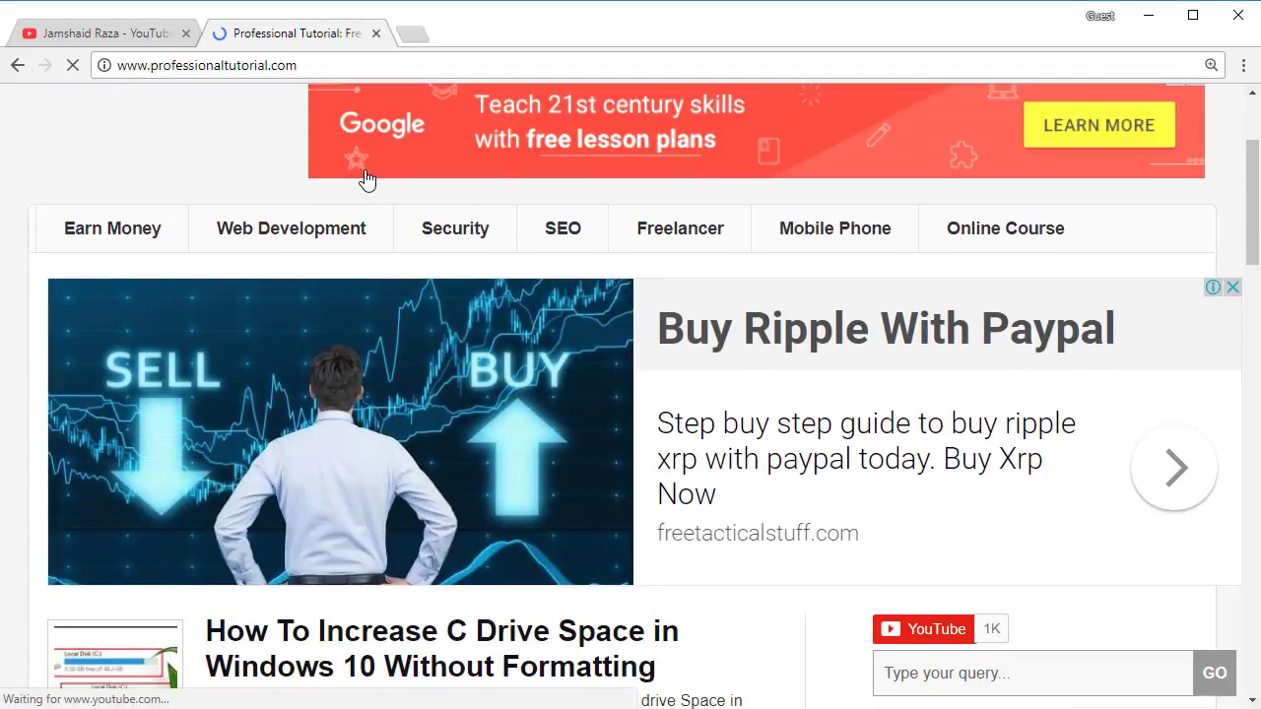
scroll(366, 179, "down", 3)
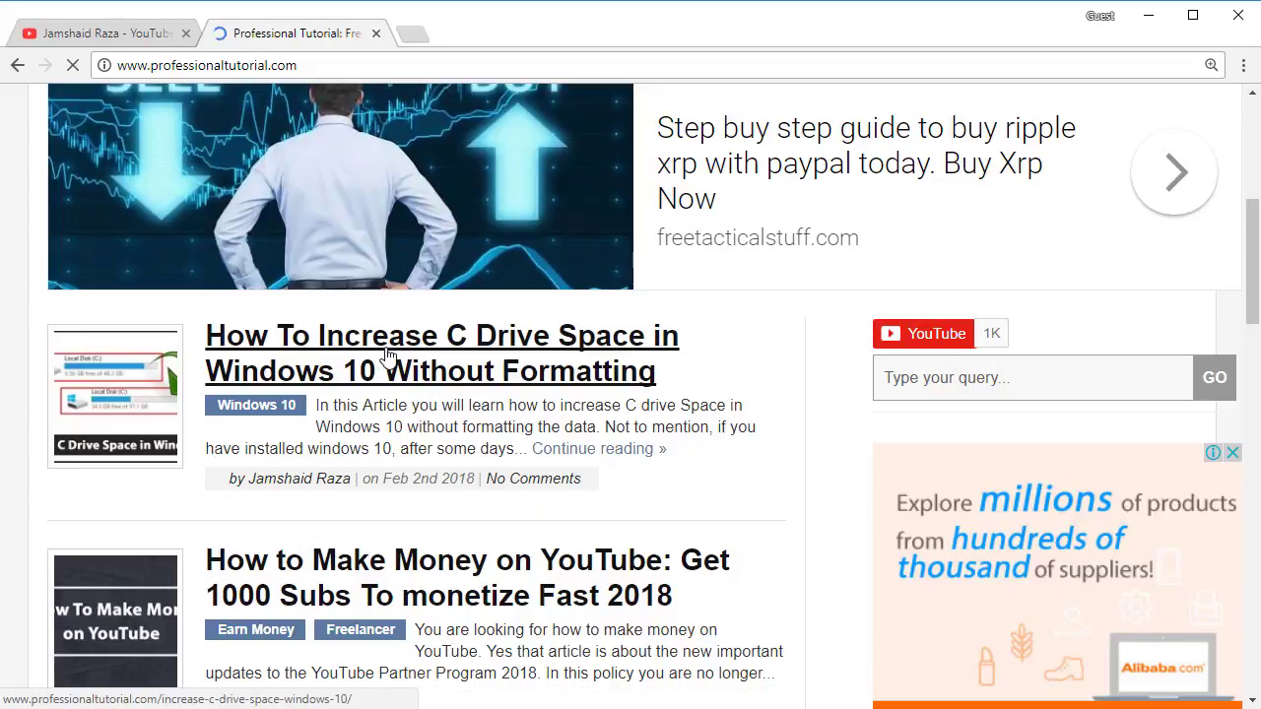
left_click(121, 39)
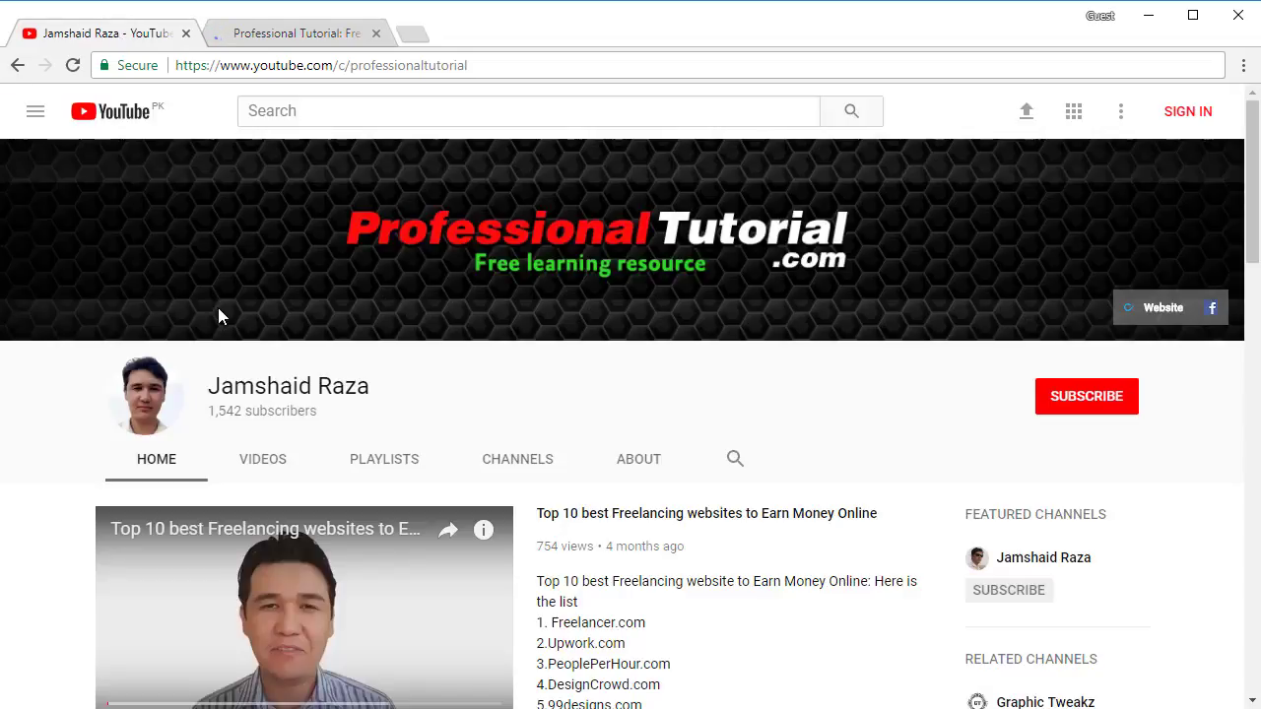
scroll(231, 306, "down", 1)
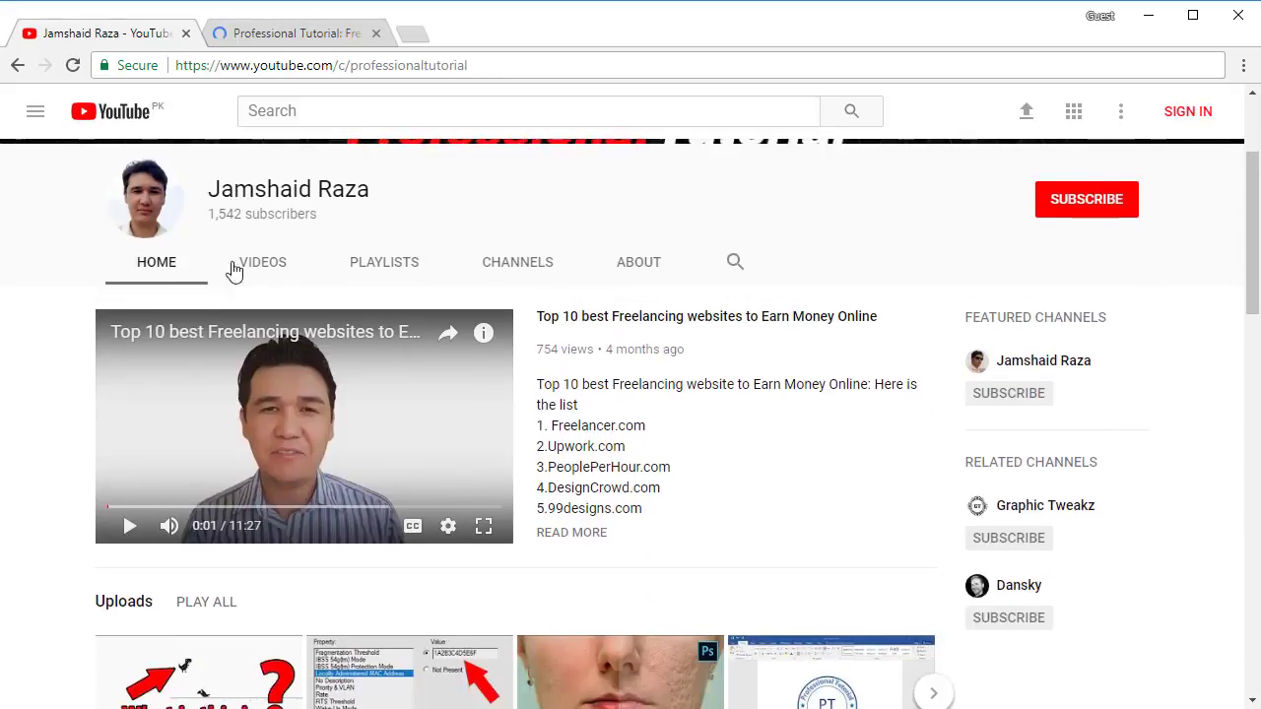
scroll(290, 157, "up", 1)
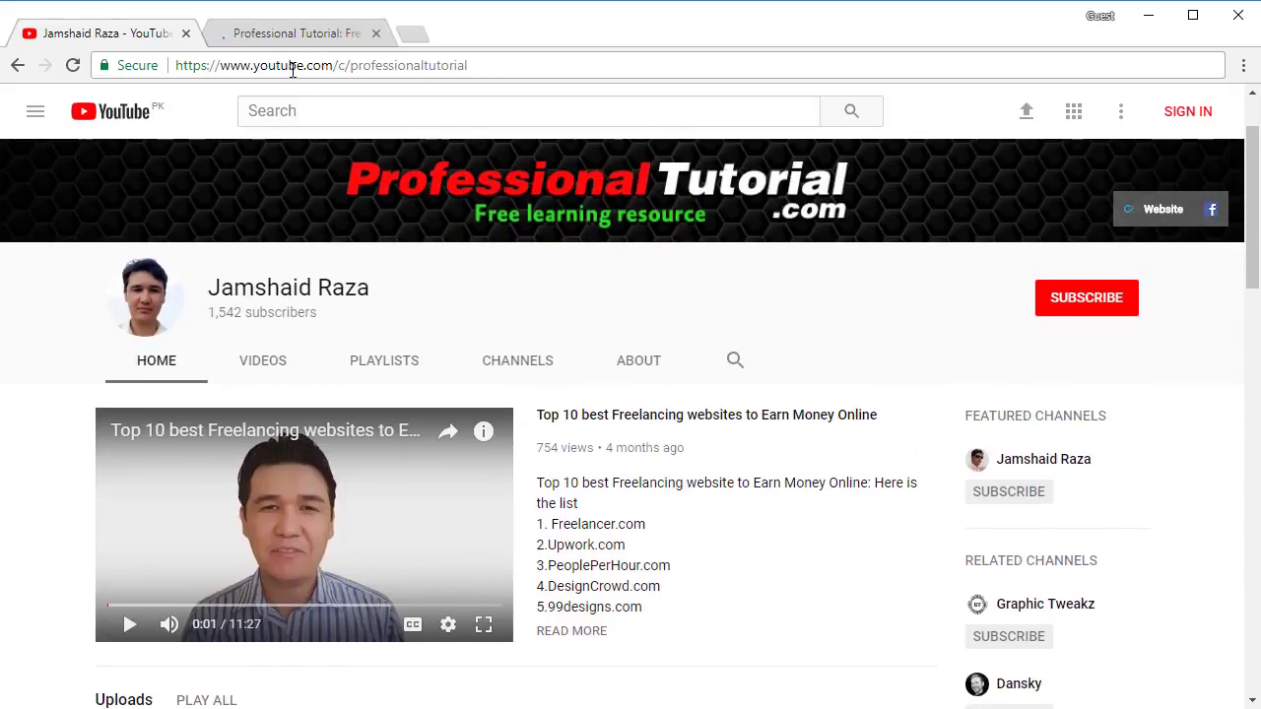